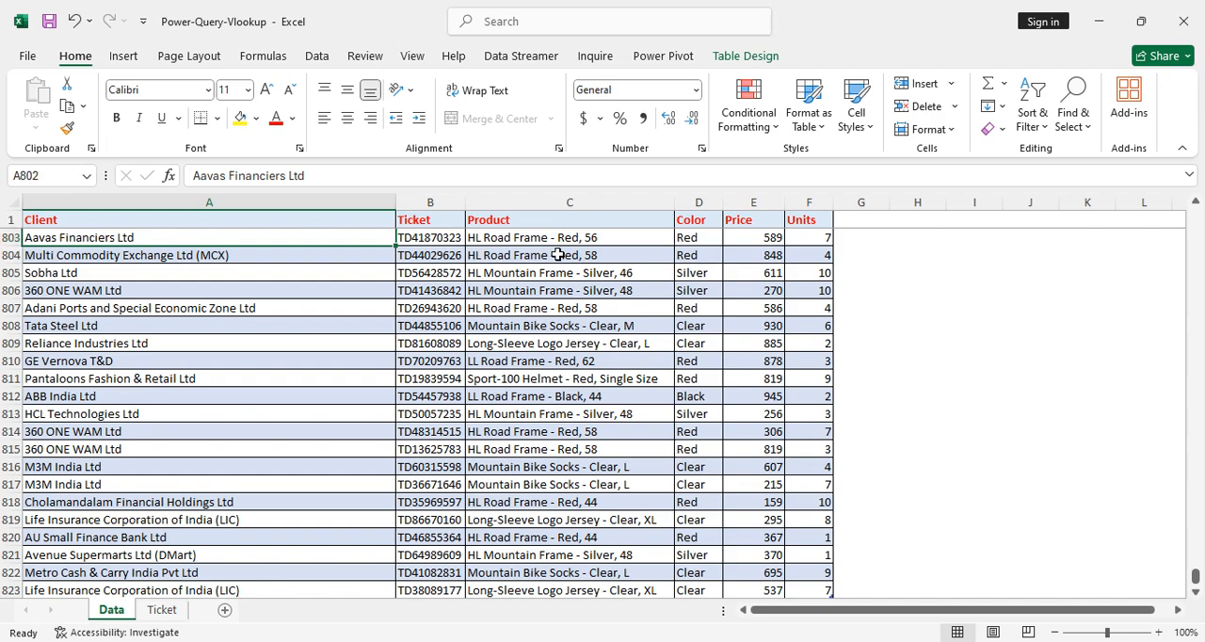
Examine the column headers of the Data sheet's table, from Ticket across to Units.
{"action": "key", "text": "Up"}
{"action": "key", "text": "ctrl+Up"}
{"action": "key", "text": "Right"}
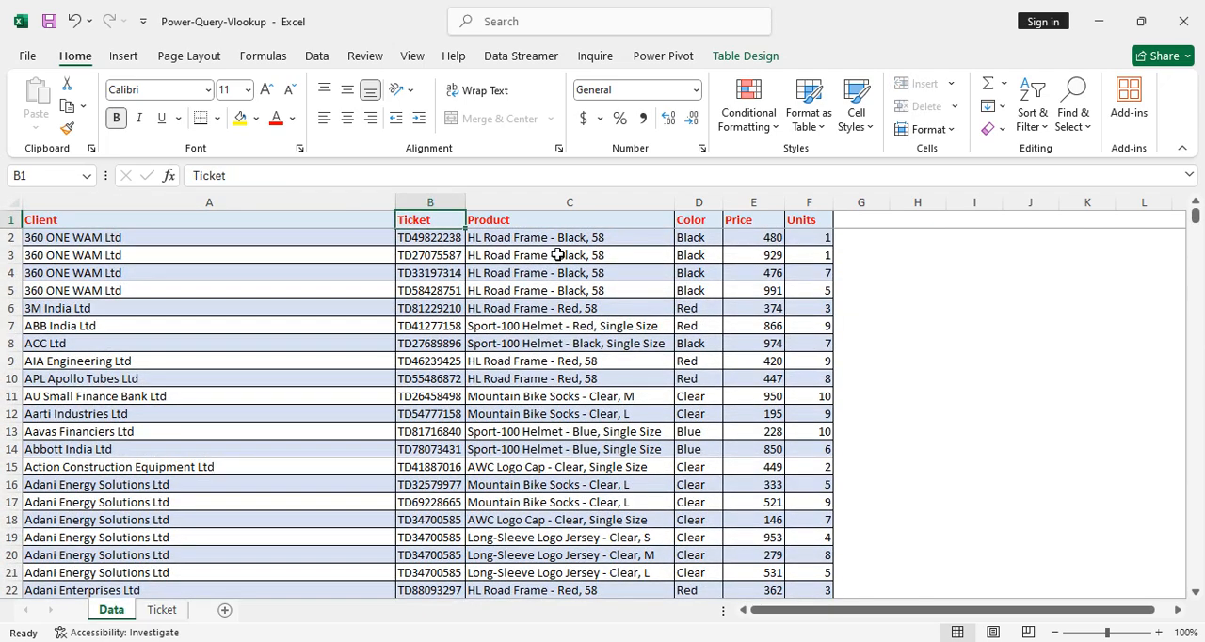
{"action": "key", "text": "Right"}
{"action": "key", "text": "Right"}
{"action": "key", "text": "Right"}
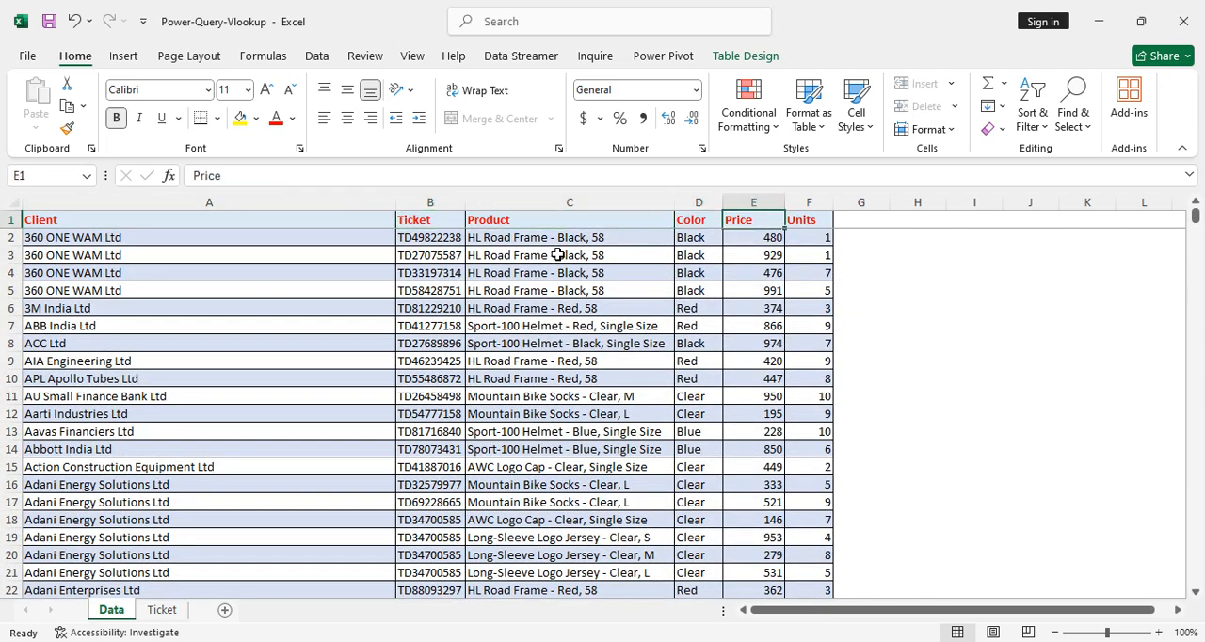
{"action": "key", "text": "Right"}
{"action": "key", "text": "Left"}
{"action": "key", "text": "Left"}
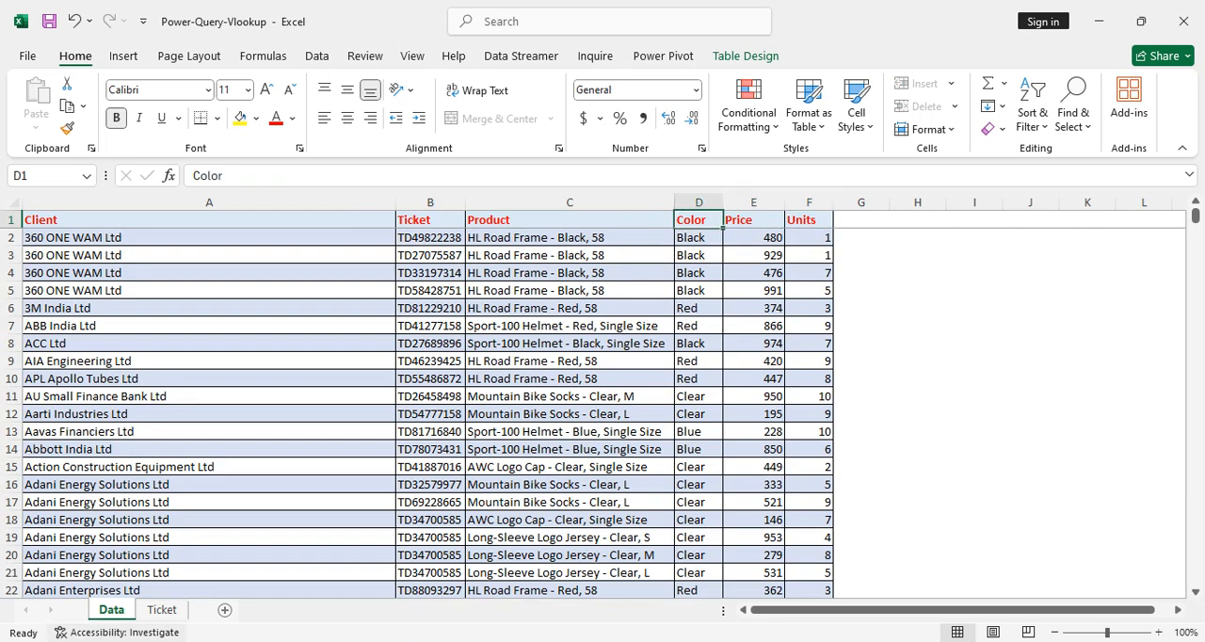
Examine the list of ticket numbers on the Ticket sheet from its first to its last entry.
{"action": "left_click", "coordinate": [155, 612]}
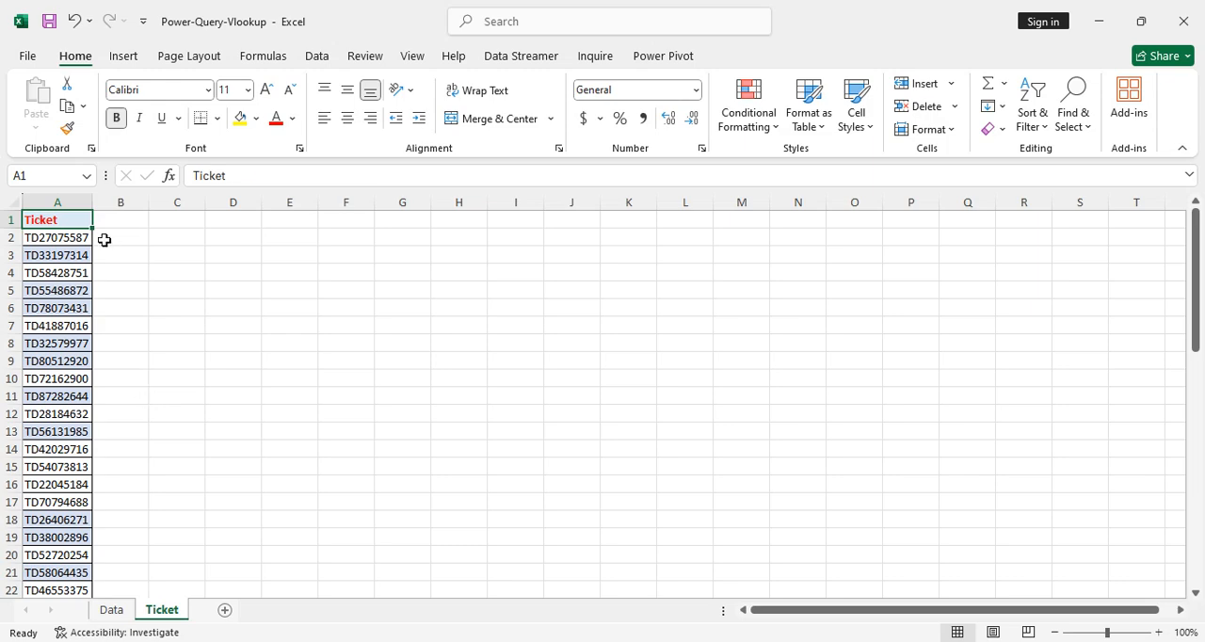
{"action": "key", "text": "Down"}
{"action": "key", "text": "ctrl+shift+Down"}
{"action": "key", "text": "ctrl+Up"}
{"action": "key", "text": "Down"}
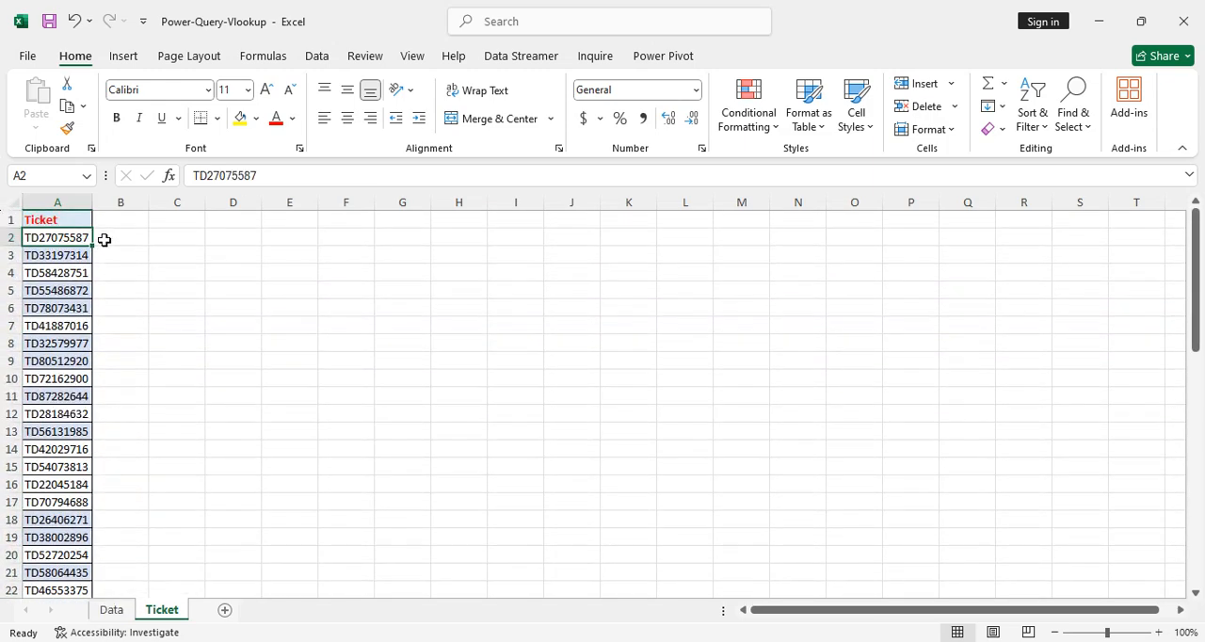
Review the Price and Units columns on the Data sheet alongside the ticket list on the Ticket sheet.
{"action": "left_click", "coordinate": [111, 610]}
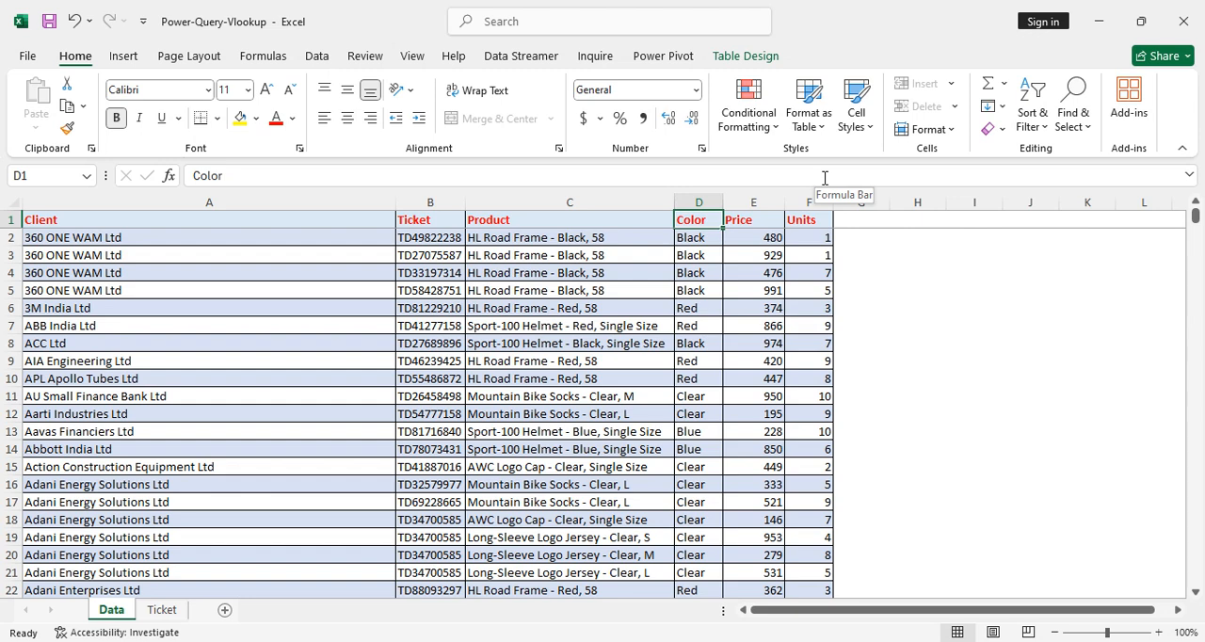
{"action": "key", "text": "Right"}
{"action": "key", "text": "shift+Right"}
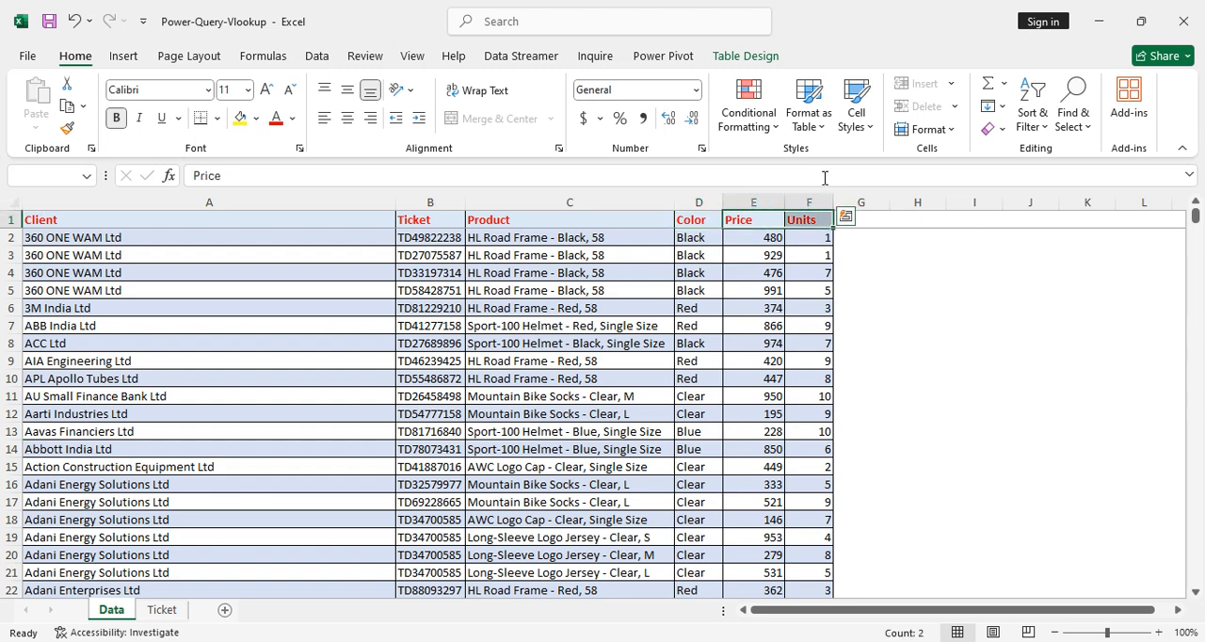
{"action": "key", "text": "Left"}
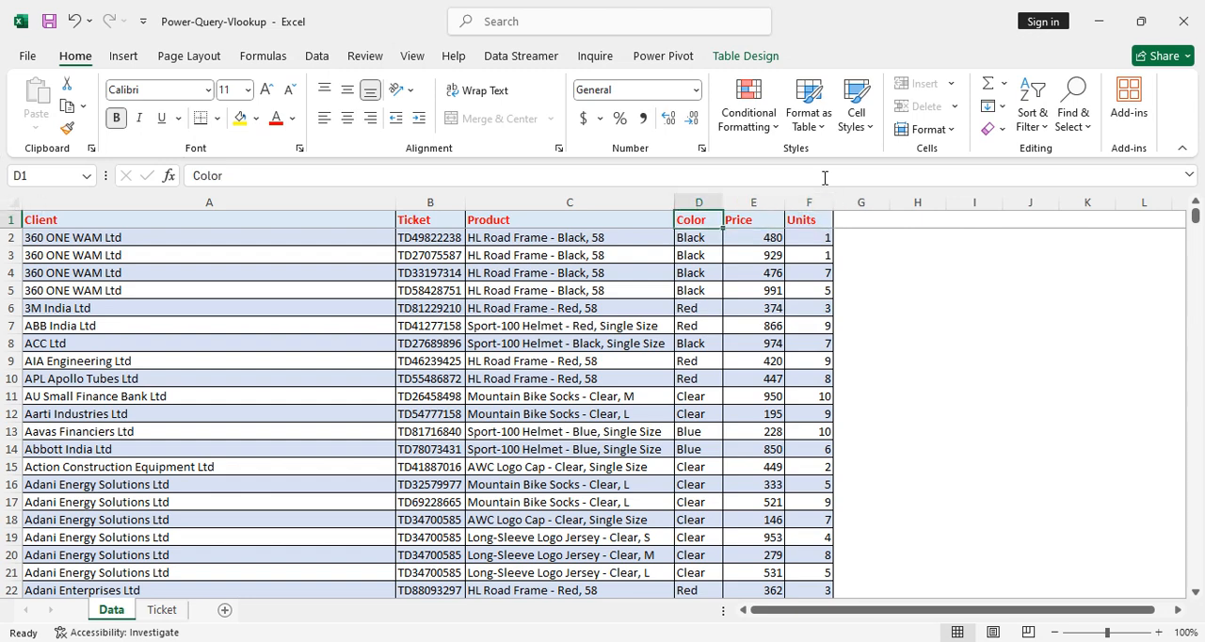
{"action": "left_click", "coordinate": [169, 613]}
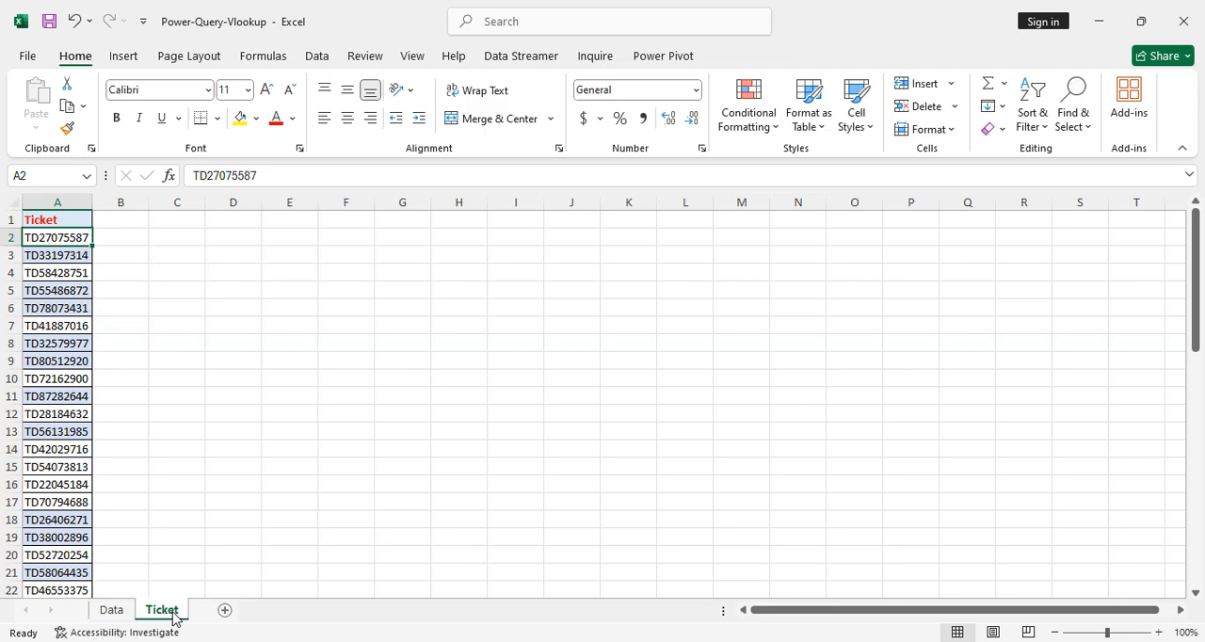
{"action": "left_click", "coordinate": [111, 612]}
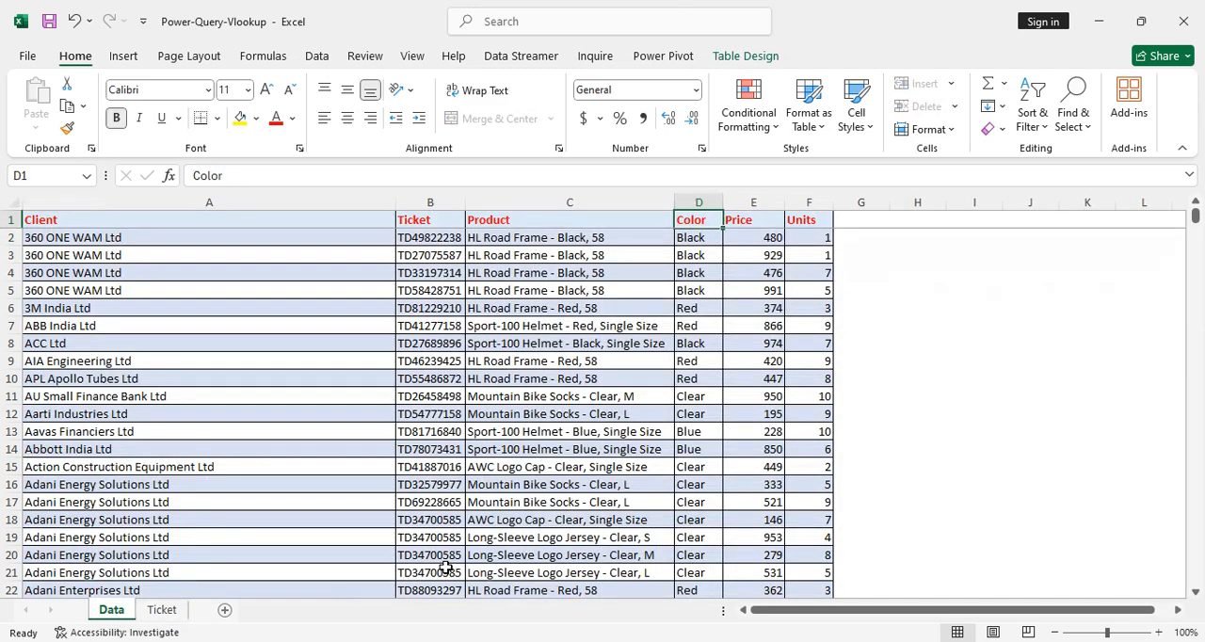
{"action": "key", "text": "ctrl+Home"}
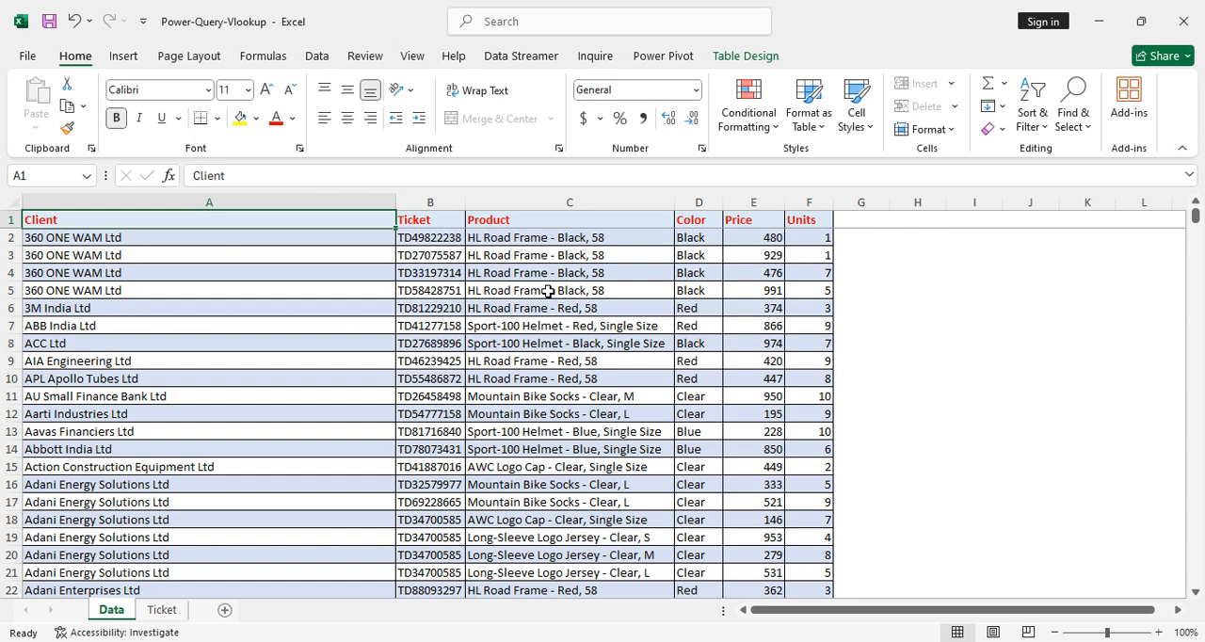
Check the extent of the Data sheet's table by selecting it from the Client header through the last row of Units.
{"action": "left_click", "coordinate": [317, 56]}
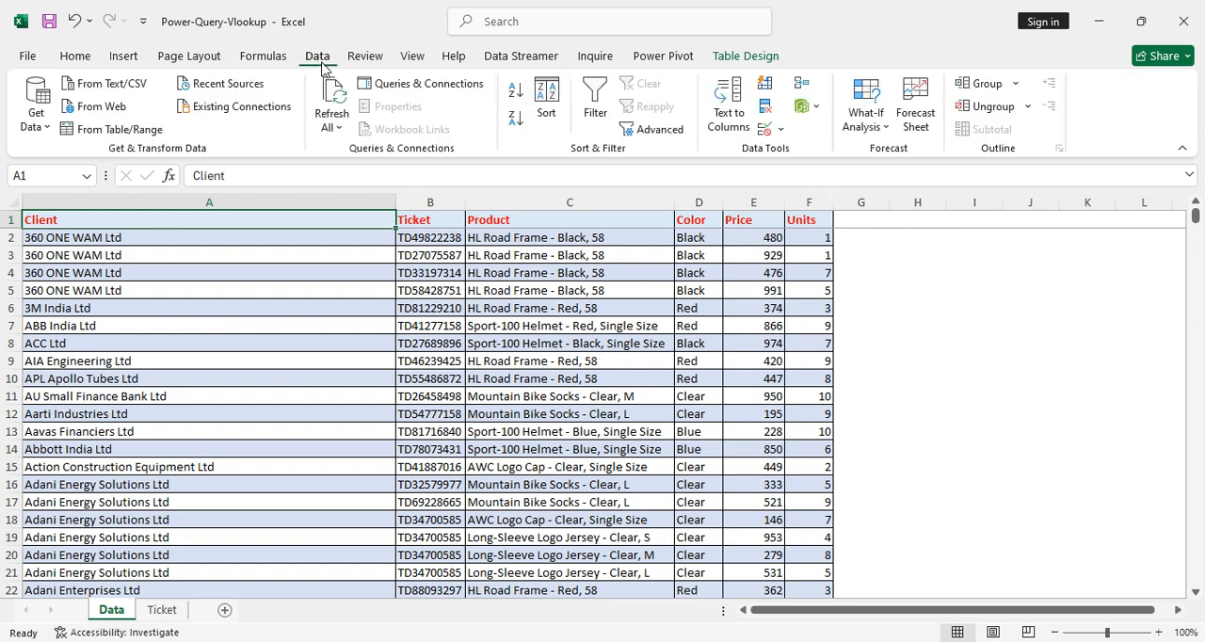
{"action": "key", "text": "ctrl+shift+Right"}
{"action": "key", "text": "ctrl+shift+Down"}
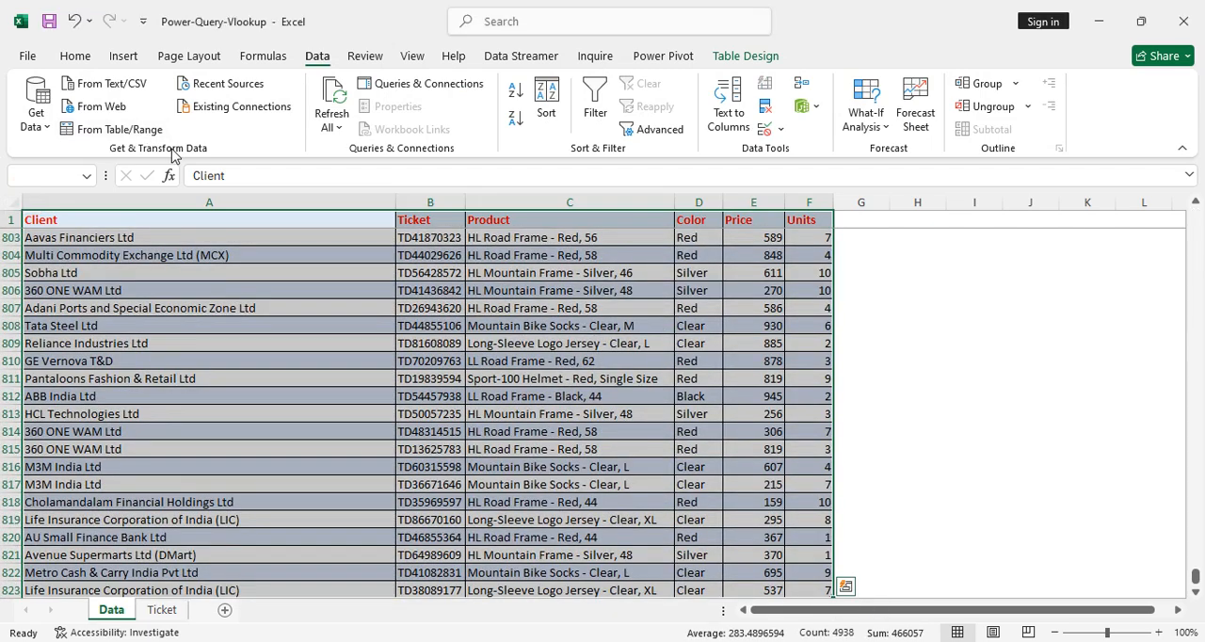
{"action": "key", "text": "ctrl+Home"}
{"action": "key", "text": "Up"}
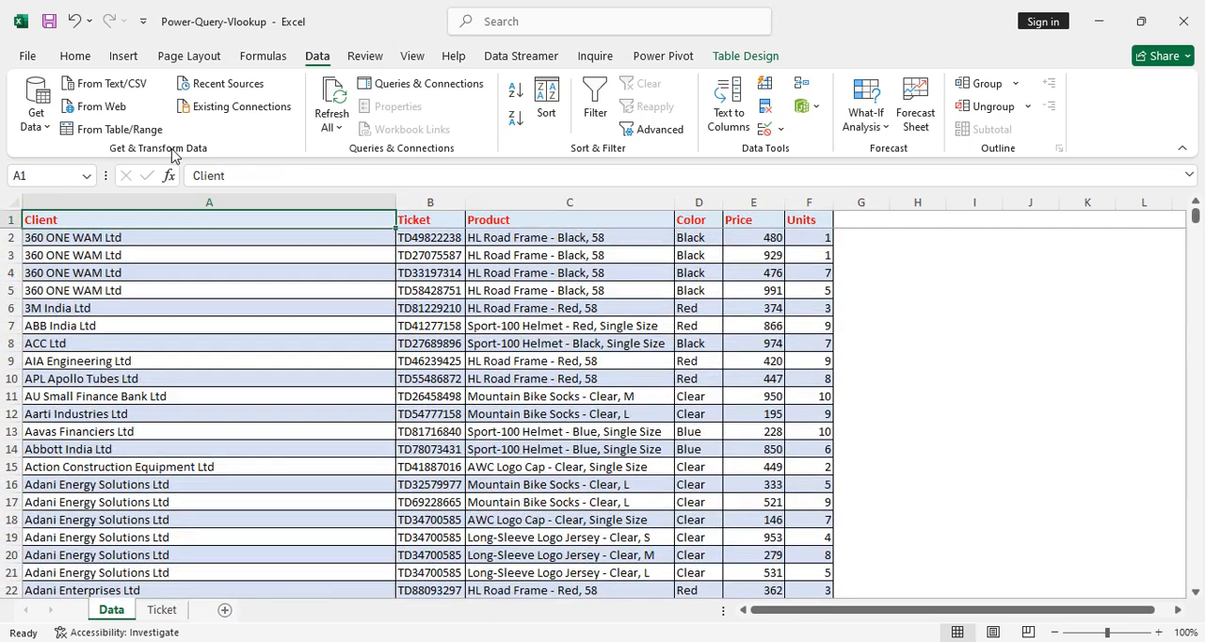
{"action": "key", "text": "ctrl+shift+Right"}
{"action": "key", "text": "ctrl+shift+Down"}
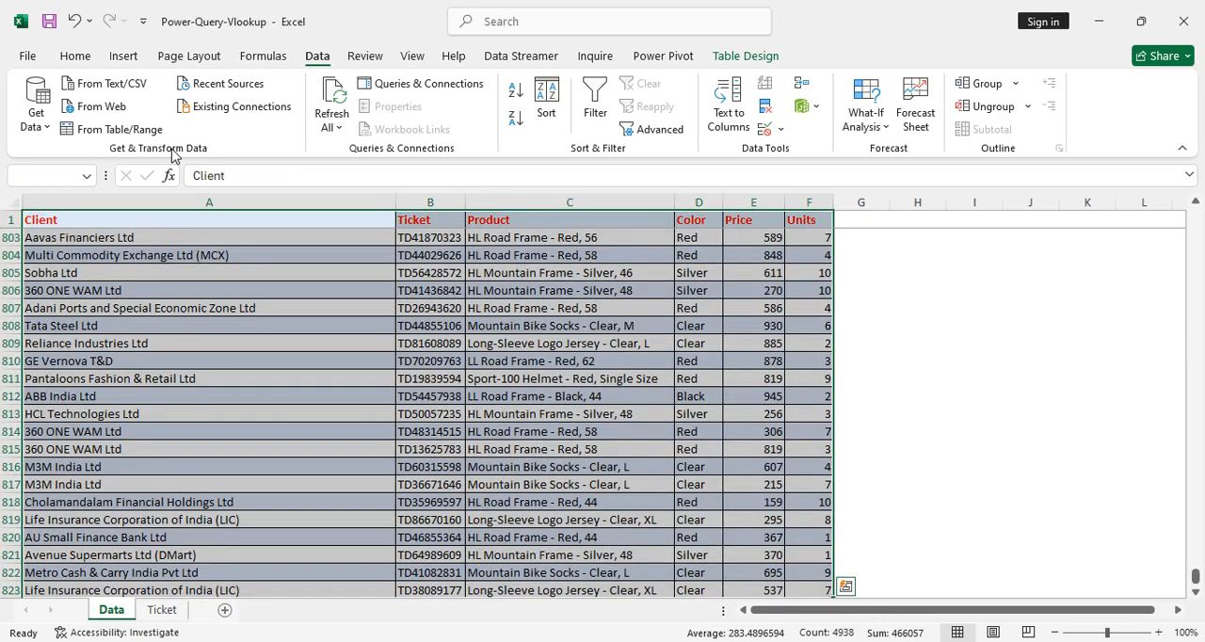
{"action": "key", "text": "Up"}
{"action": "key", "text": "Down"}
{"action": "key", "text": "Up"}
{"action": "key", "text": "ctrl+shift+Right"}
{"action": "key", "text": "ctrl+shift+Down"}
{"action": "key", "text": "ctrl+Home"}
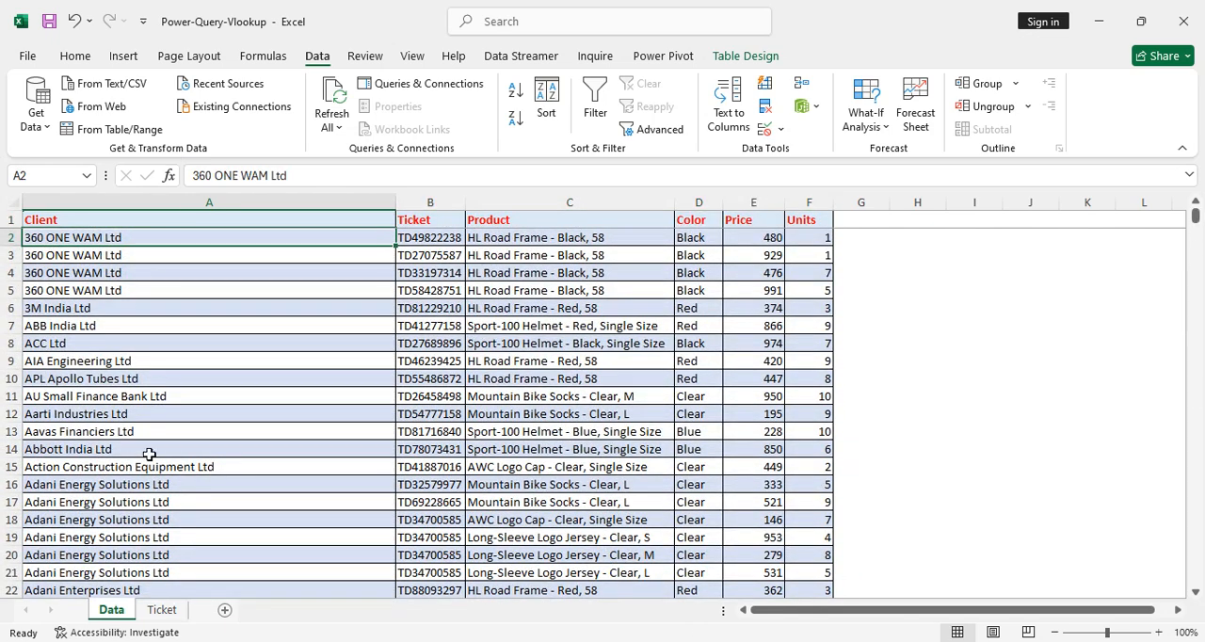
Convert the ticket list in A1:A55 of the Ticket sheet into a table with headers.
{"action": "left_click", "coordinate": [162, 609]}
{"action": "key", "text": "Up"}
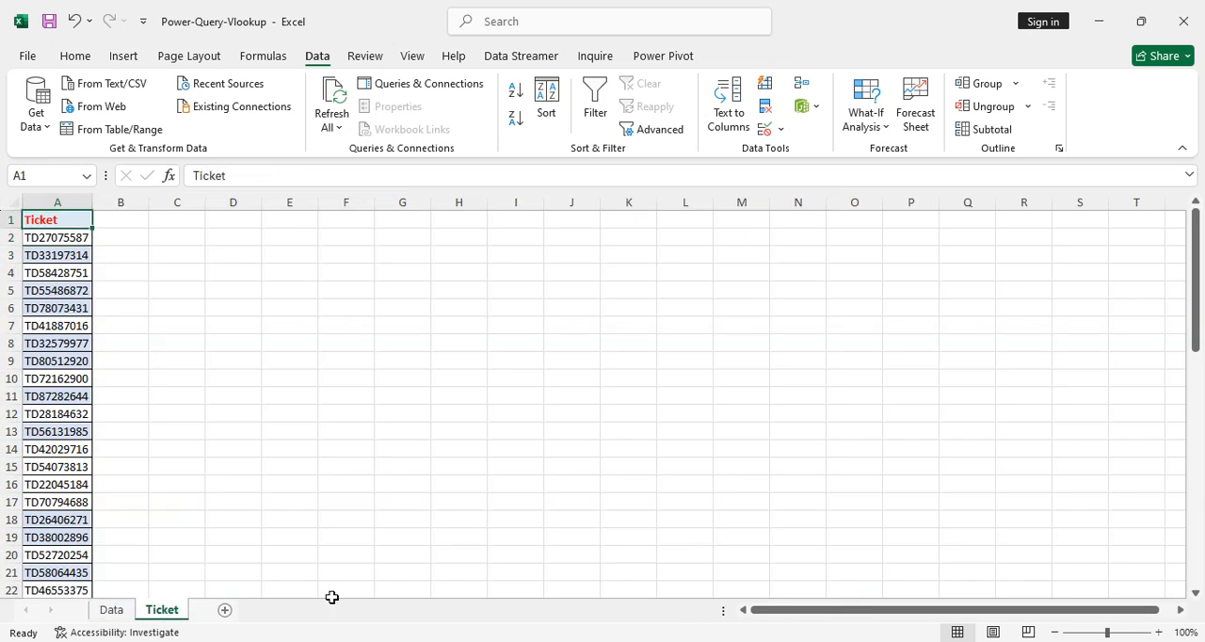
{"action": "key", "text": "ctrl+shift+Down"}
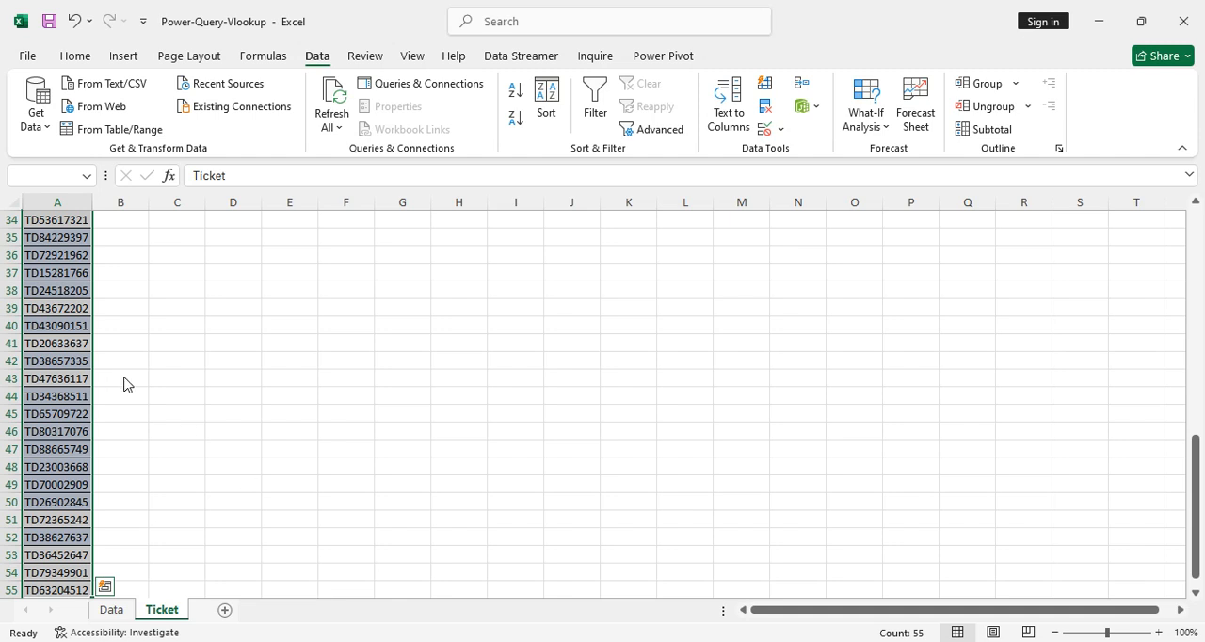
{"action": "key", "text": "ctrl+t"}
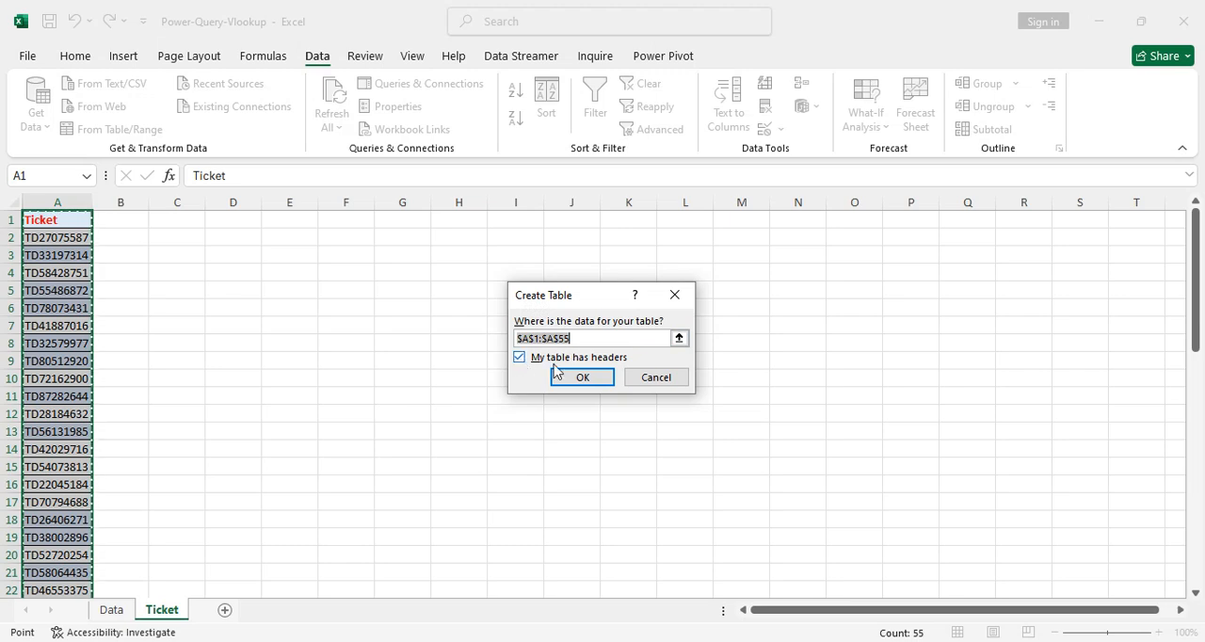
{"action": "left_click", "coordinate": [578, 380]}
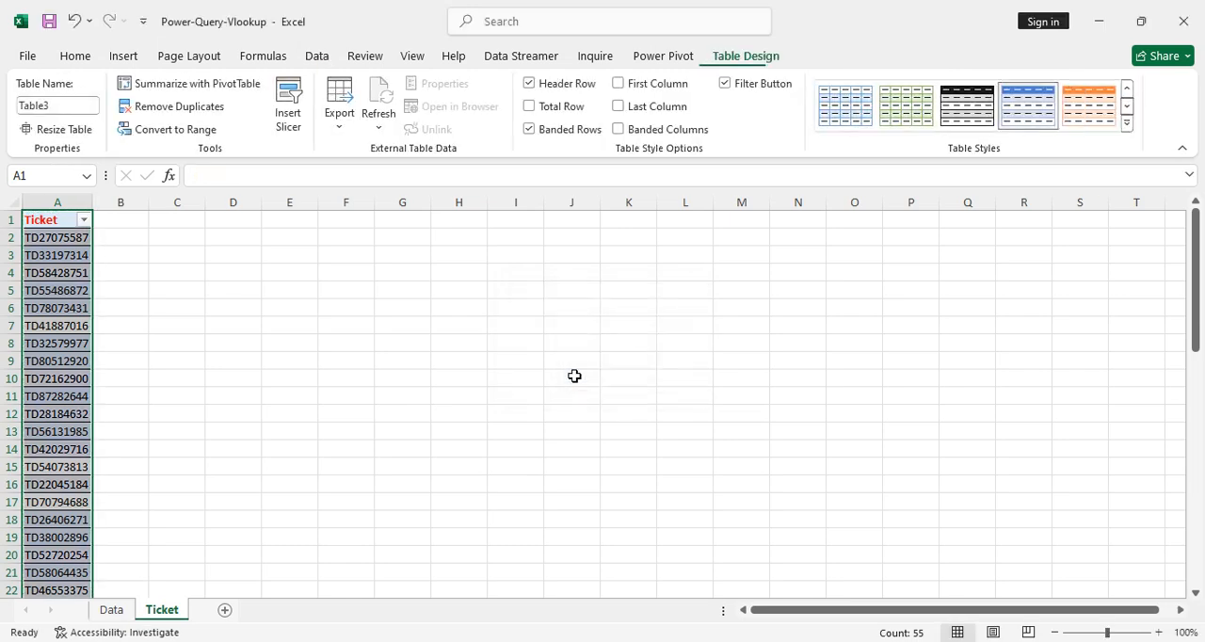
Load the client table from the Data sheet into the Power Query Editor.
{"action": "left_click", "coordinate": [106, 610]}
{"action": "left_click", "coordinate": [220, 290]}
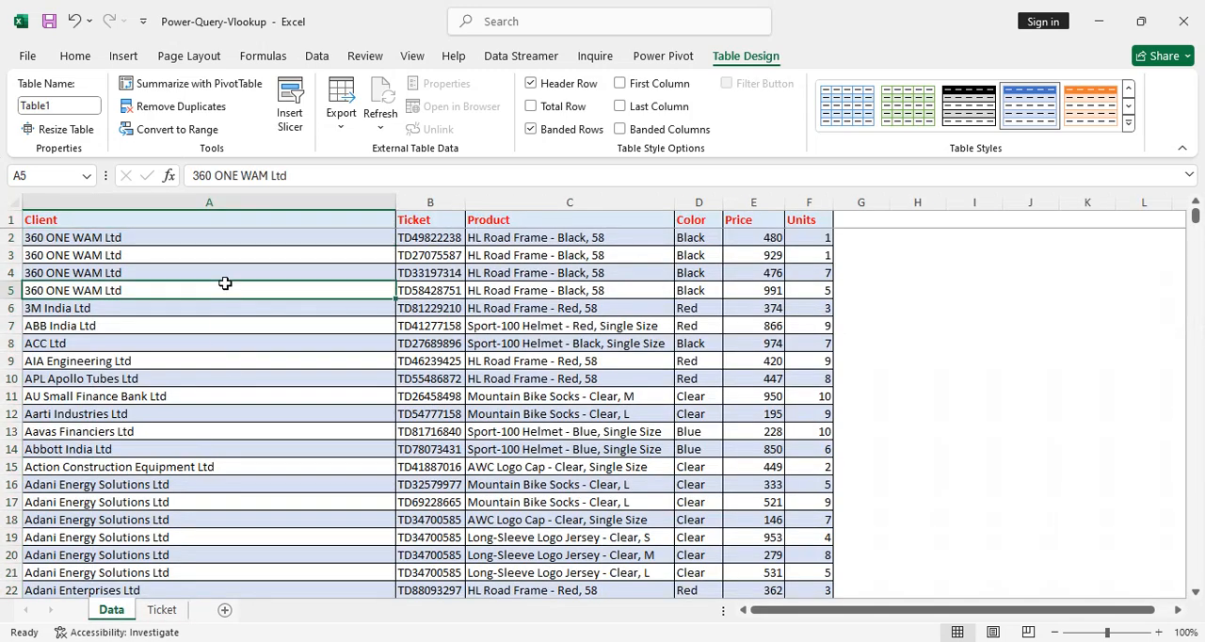
{"action": "left_click", "coordinate": [315, 58]}
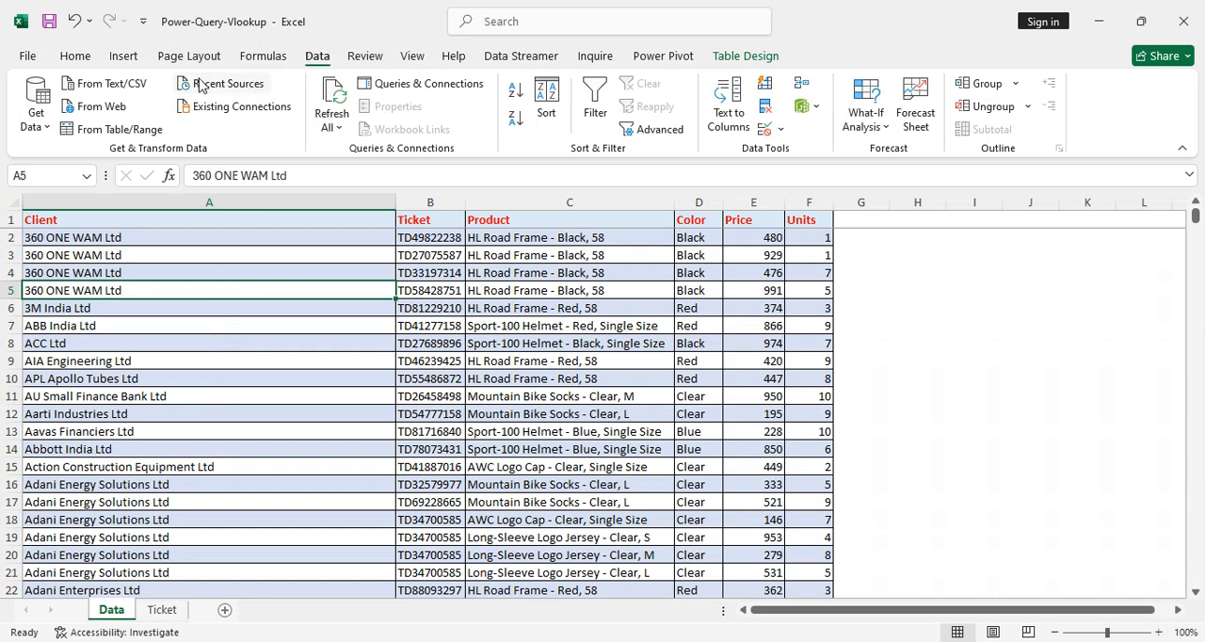
{"action": "left_click", "coordinate": [105, 134]}
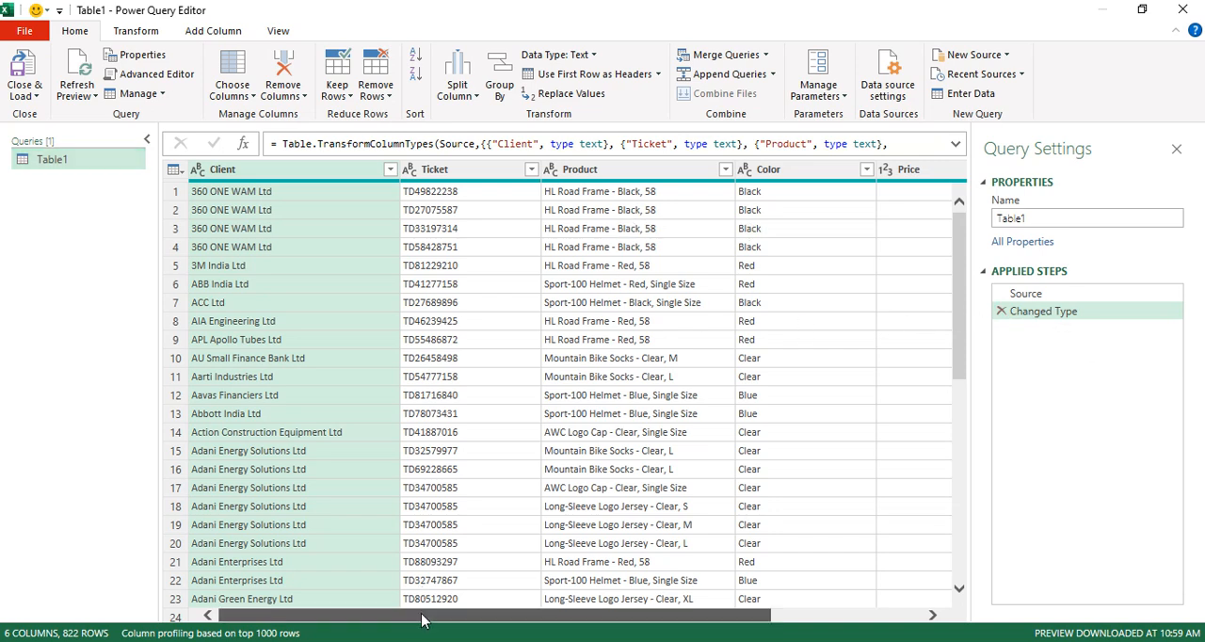
Rename the client table's query as Data.
{"action": "left_click_drag", "start_coordinate": [422, 615], "coordinate": [596, 625]}
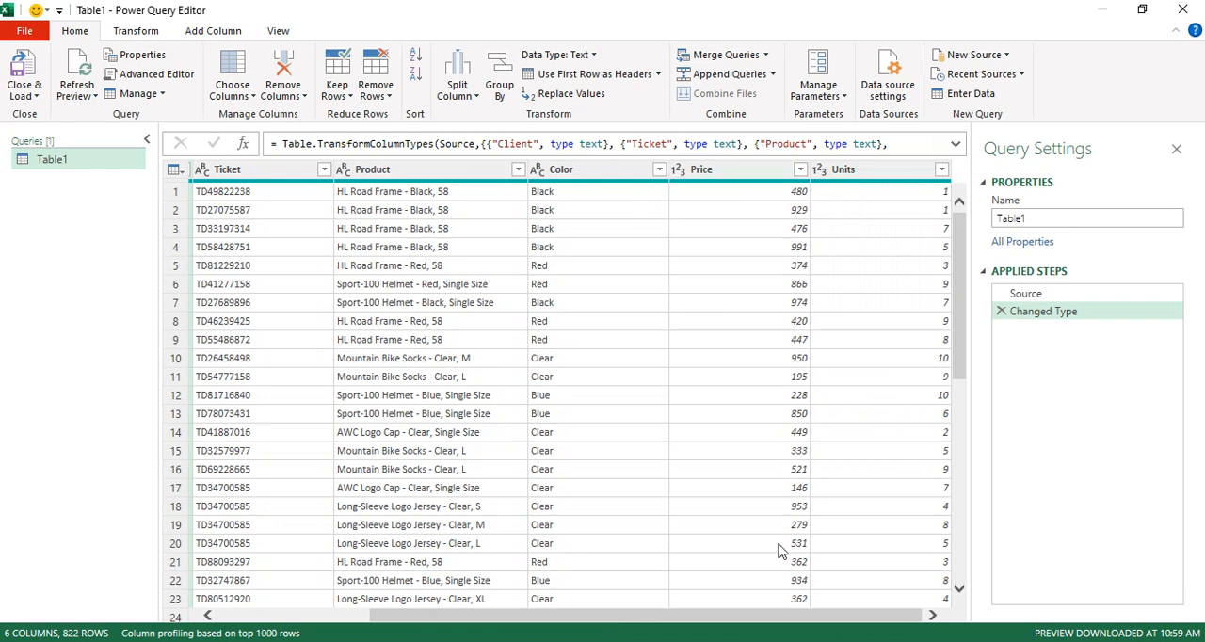
{"action": "left_click_drag", "start_coordinate": [687, 617], "coordinate": [485, 614]}
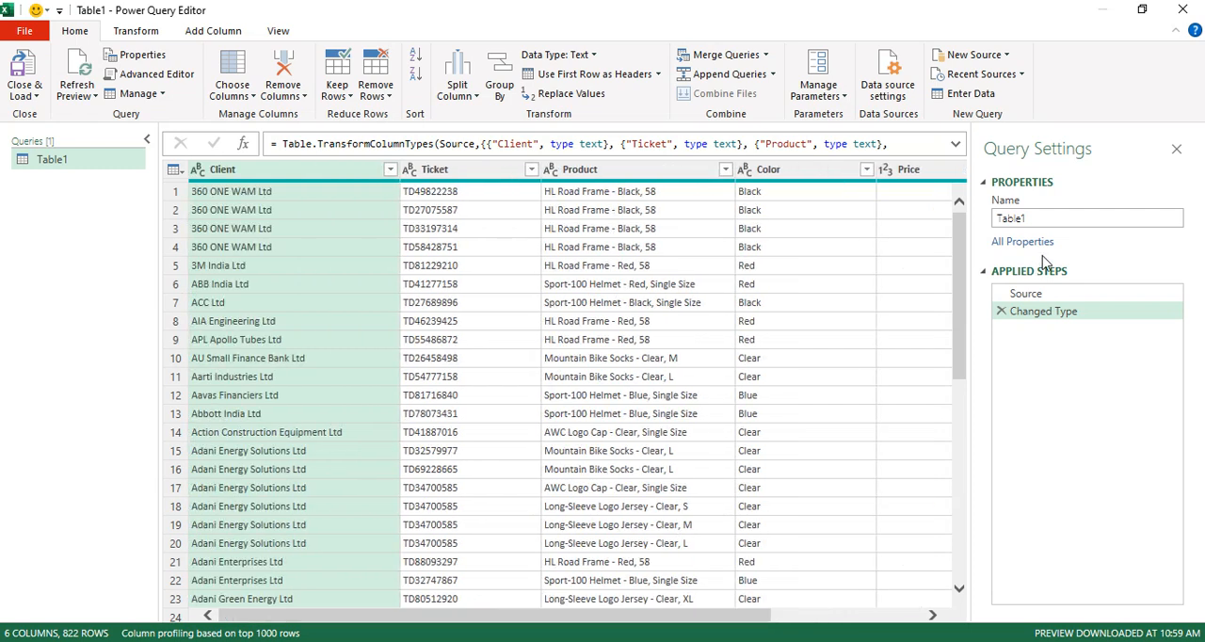
{"action": "left_click", "coordinate": [1042, 218]}
{"action": "double_click", "coordinate": [1042, 219]}
{"action": "type", "text": "Data"}
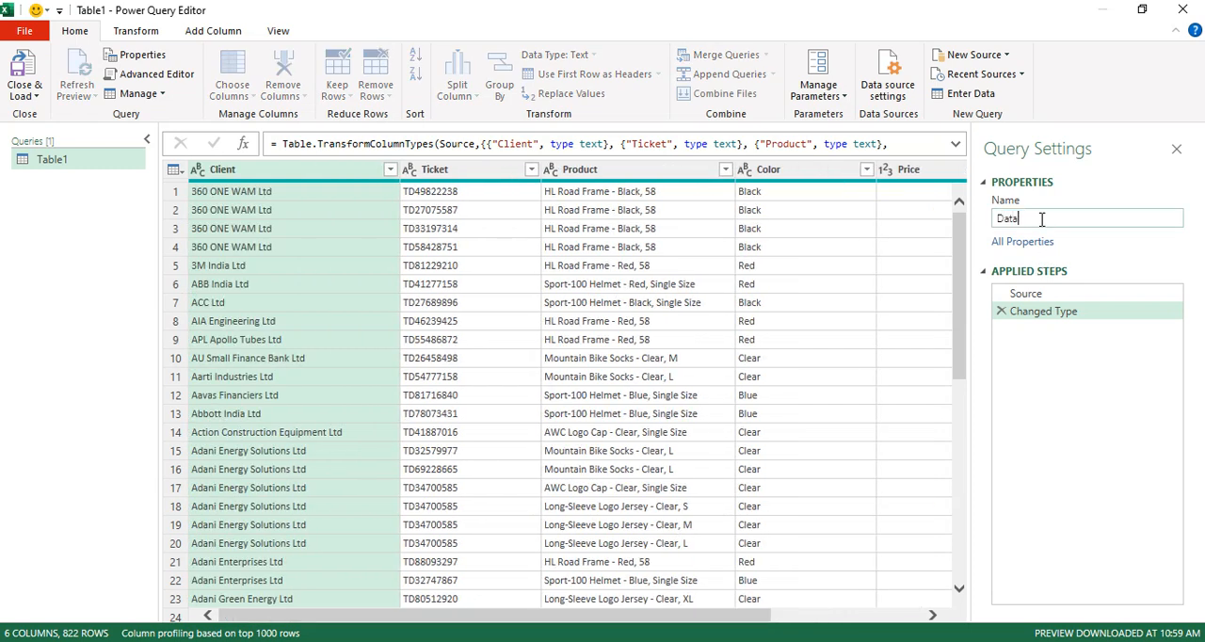
{"action": "key", "text": "Return"}
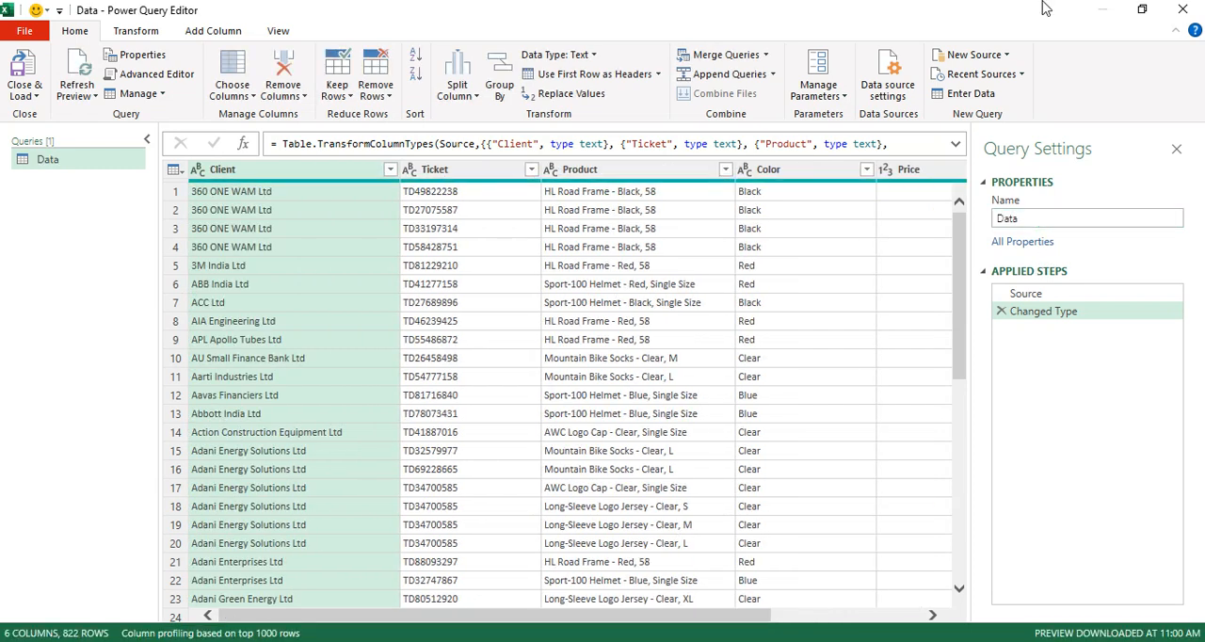
Close the Power Query Editor and load the Data query to the workbook as a connection only.
{"action": "left_click", "coordinate": [27, 96]}
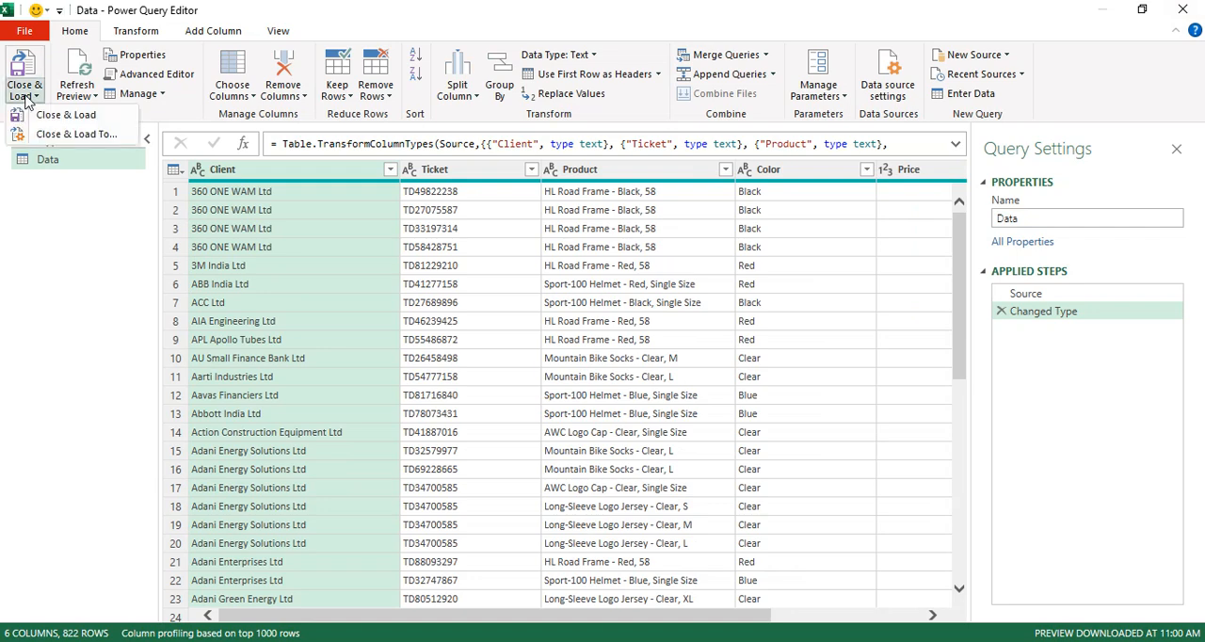
{"action": "left_click", "coordinate": [58, 140]}
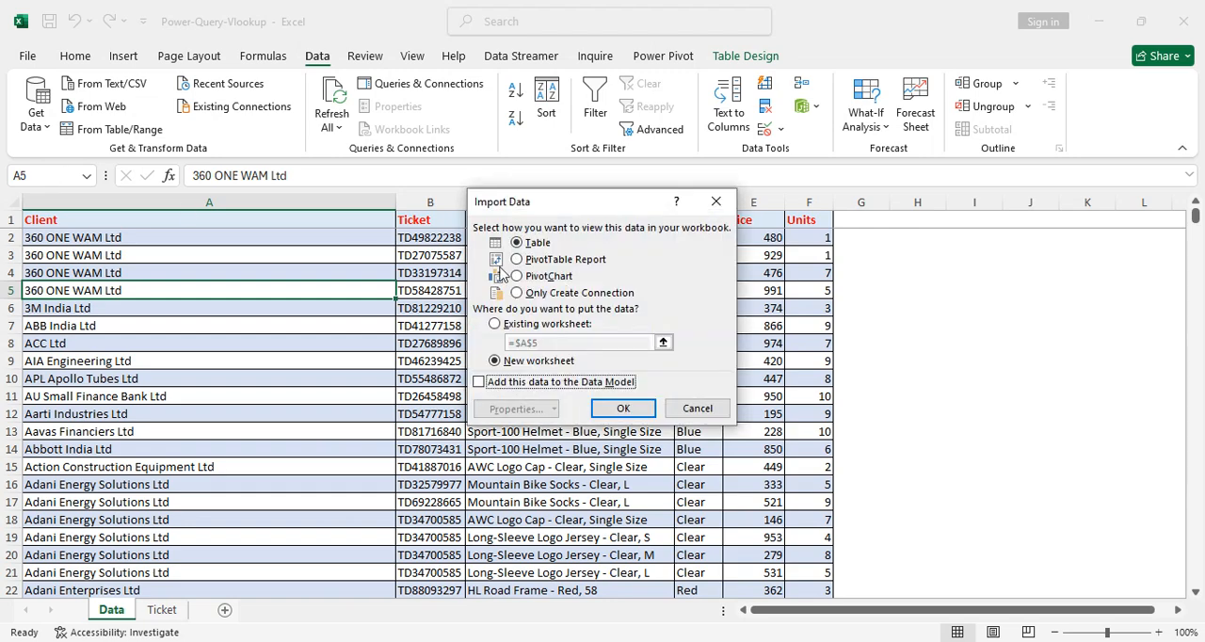
{"action": "left_click", "coordinate": [519, 293]}
{"action": "left_click", "coordinate": [623, 407]}
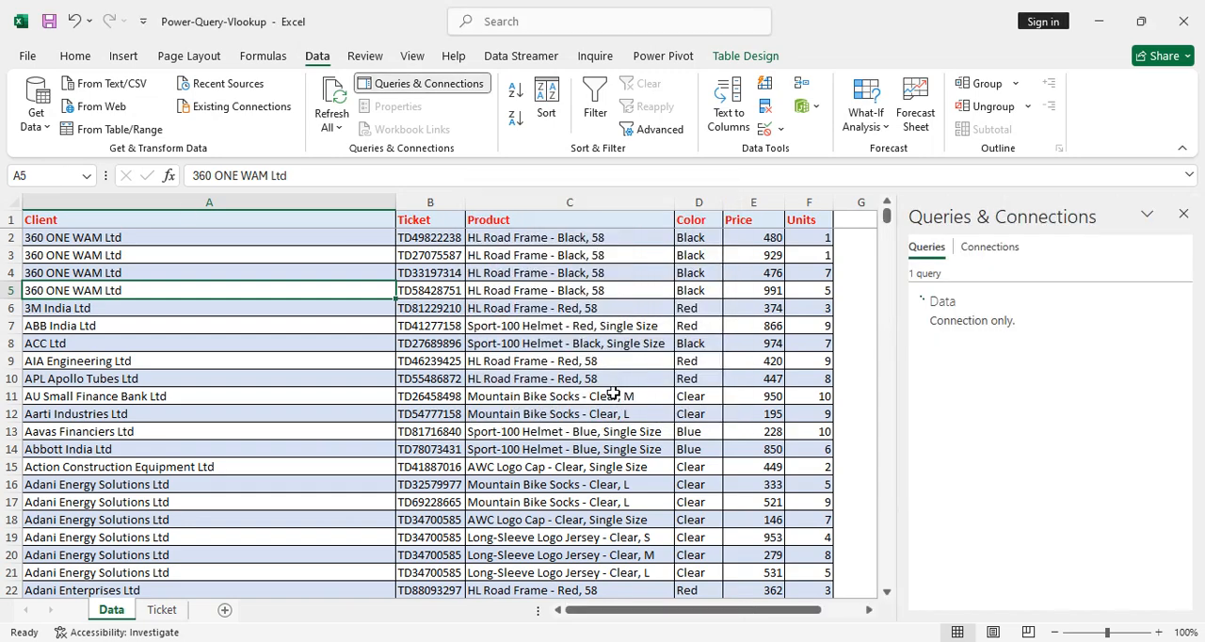
Load the ticket table from the Ticket sheet into the Power Query Editor.
{"action": "left_click", "coordinate": [161, 610]}
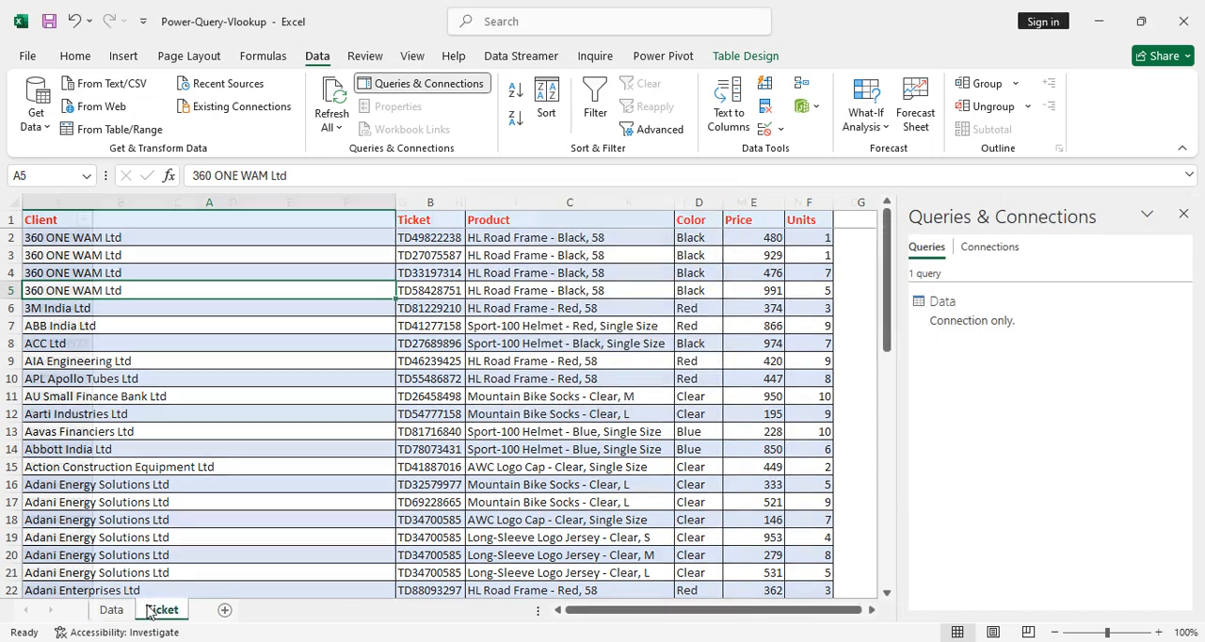
{"action": "left_click", "coordinate": [114, 612]}
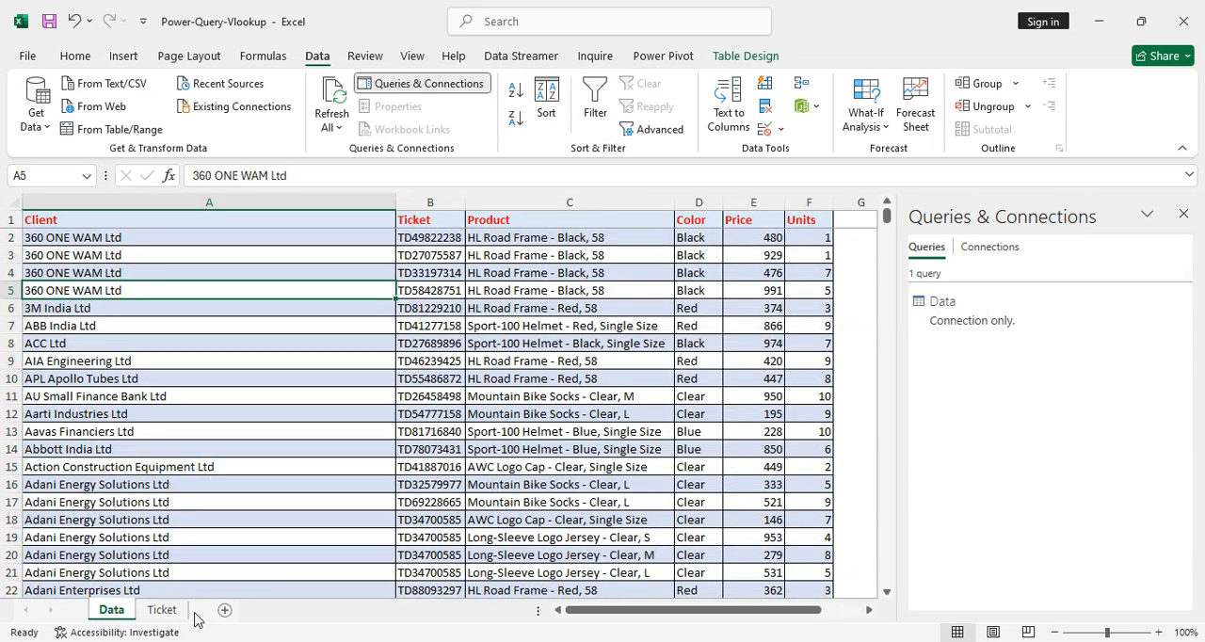
{"action": "left_click", "coordinate": [161, 610]}
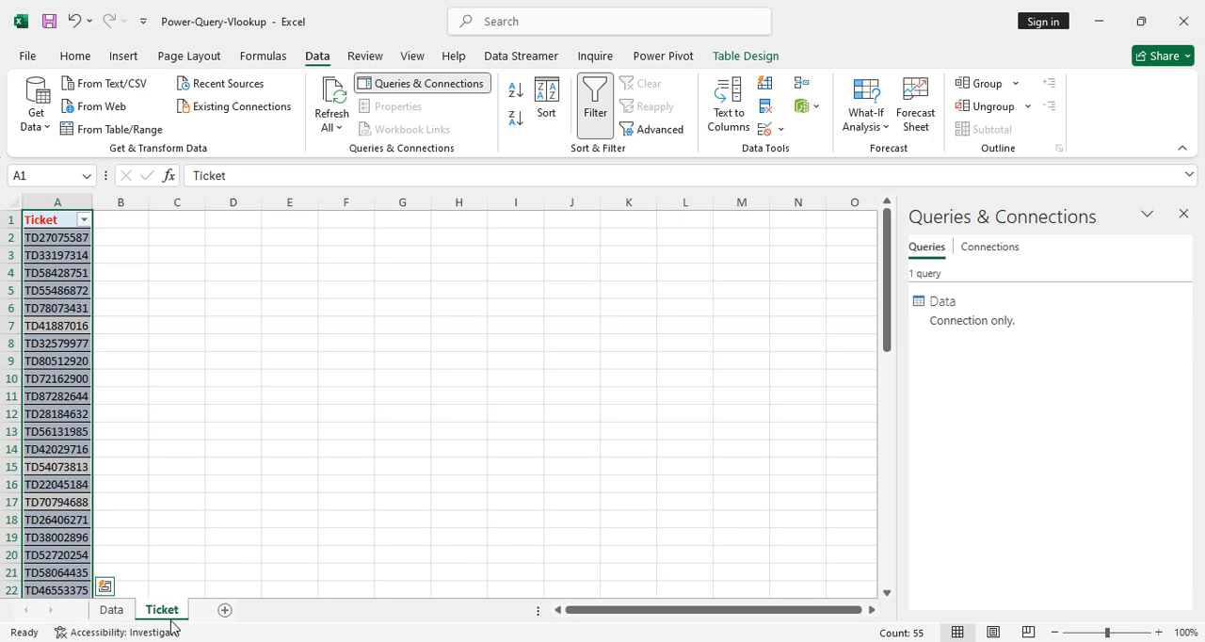
{"action": "left_click", "coordinate": [118, 135]}
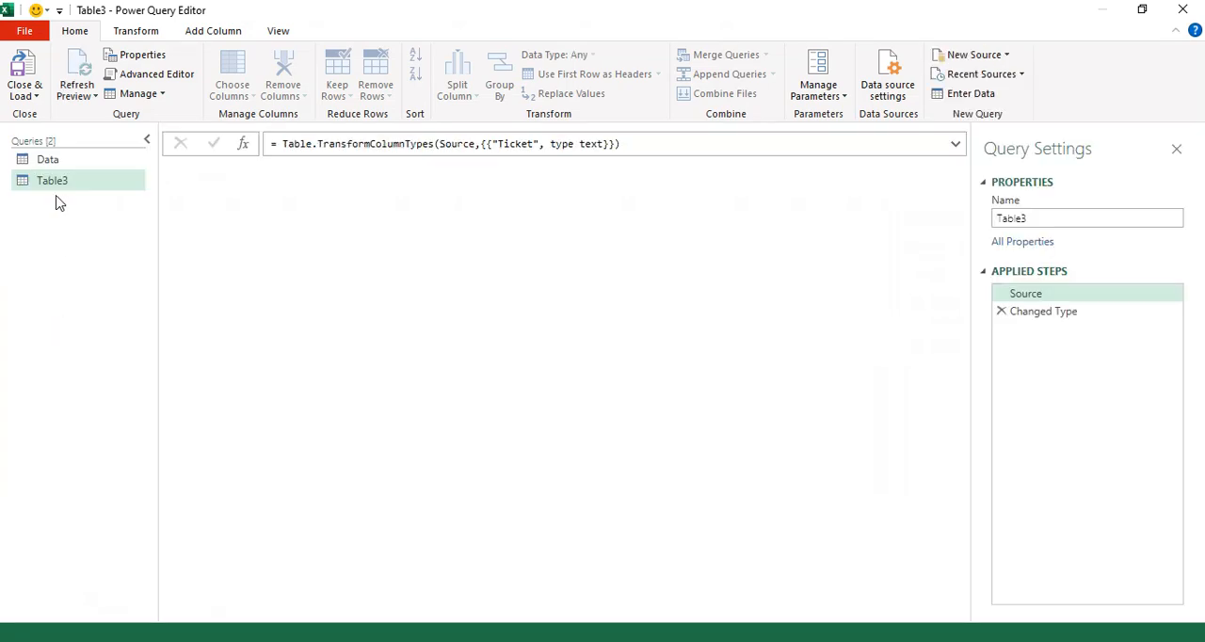
Rename the ticket table's query as Ticket.
{"action": "left_click", "coordinate": [1031, 211]}
{"action": "double_click", "coordinate": [1032, 211]}
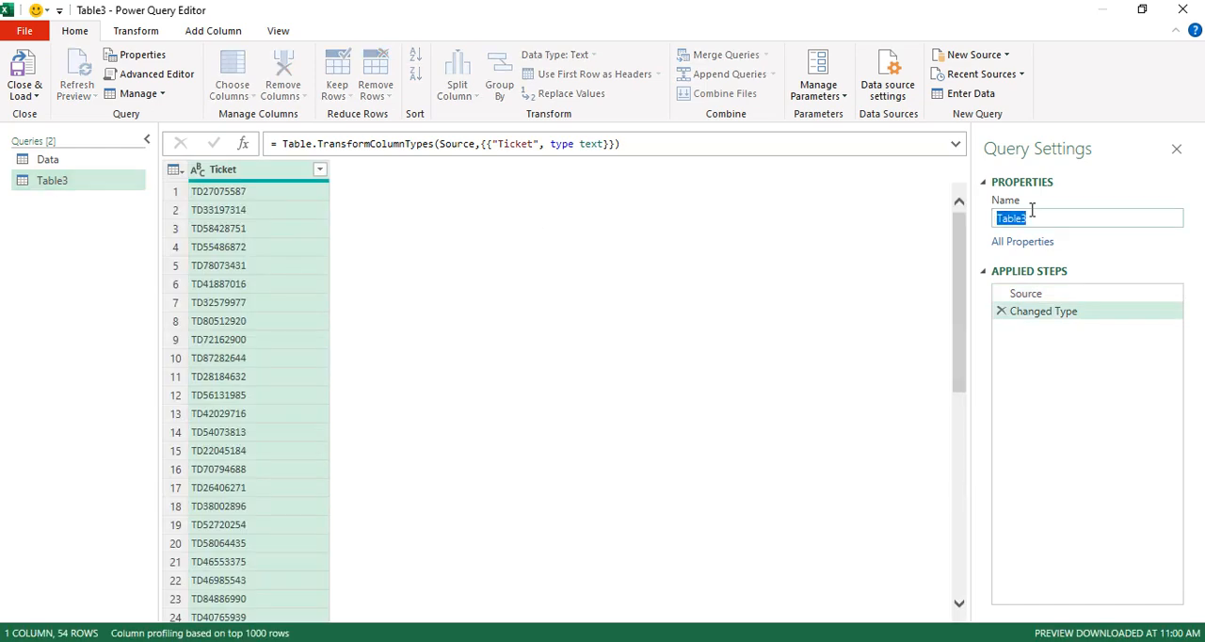
{"action": "type", "text": "Ticket"}
{"action": "key", "text": "Return"}
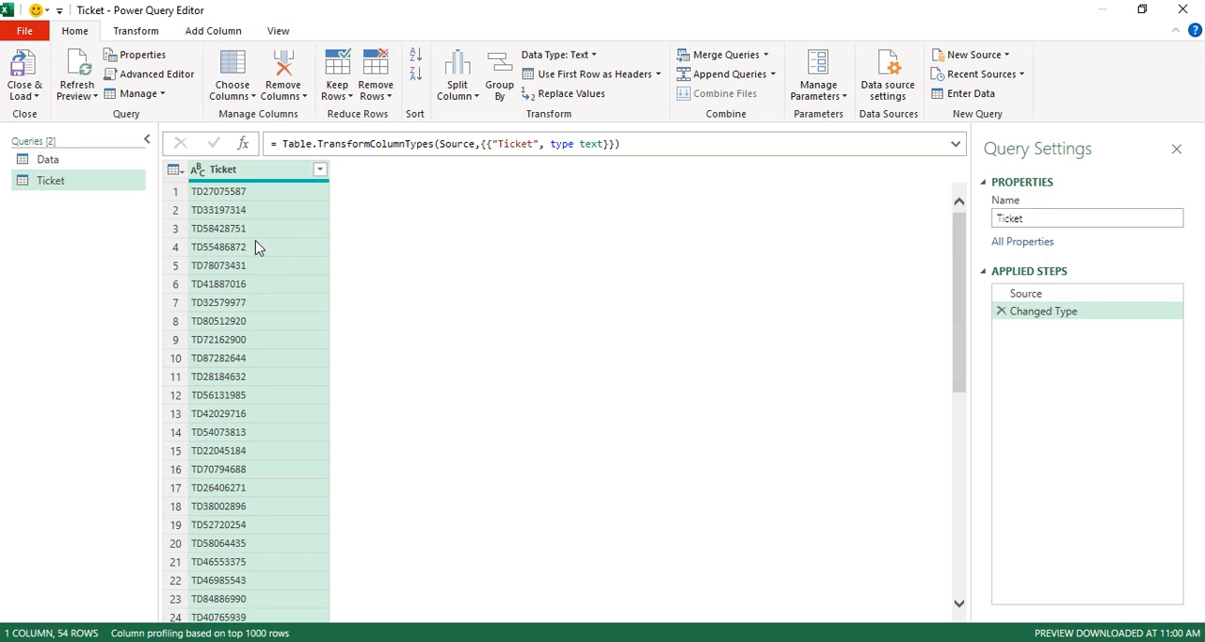
{"action": "left_click", "coordinate": [47, 161]}
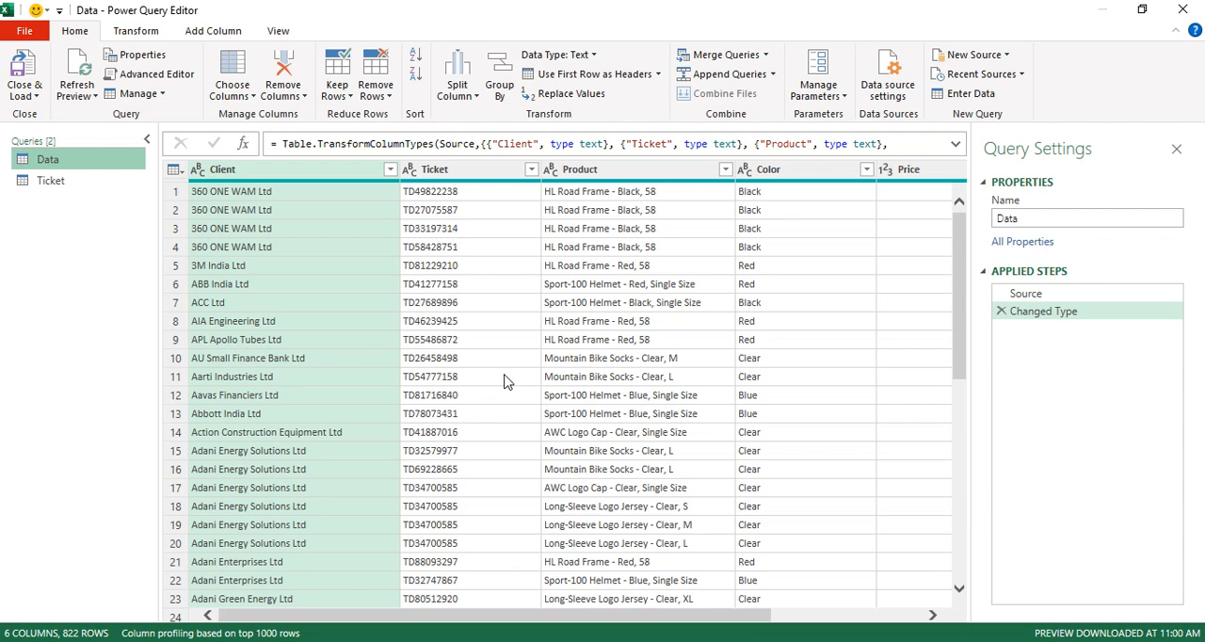
{"action": "left_click", "coordinate": [51, 181]}
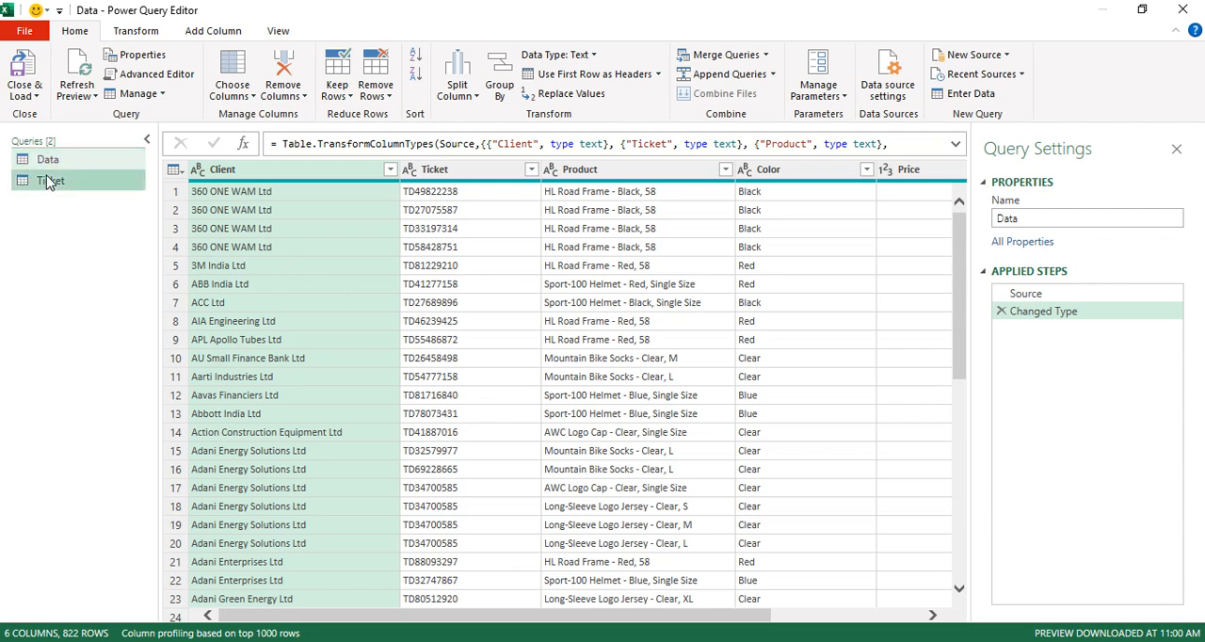
{"action": "left_click", "coordinate": [100, 160]}
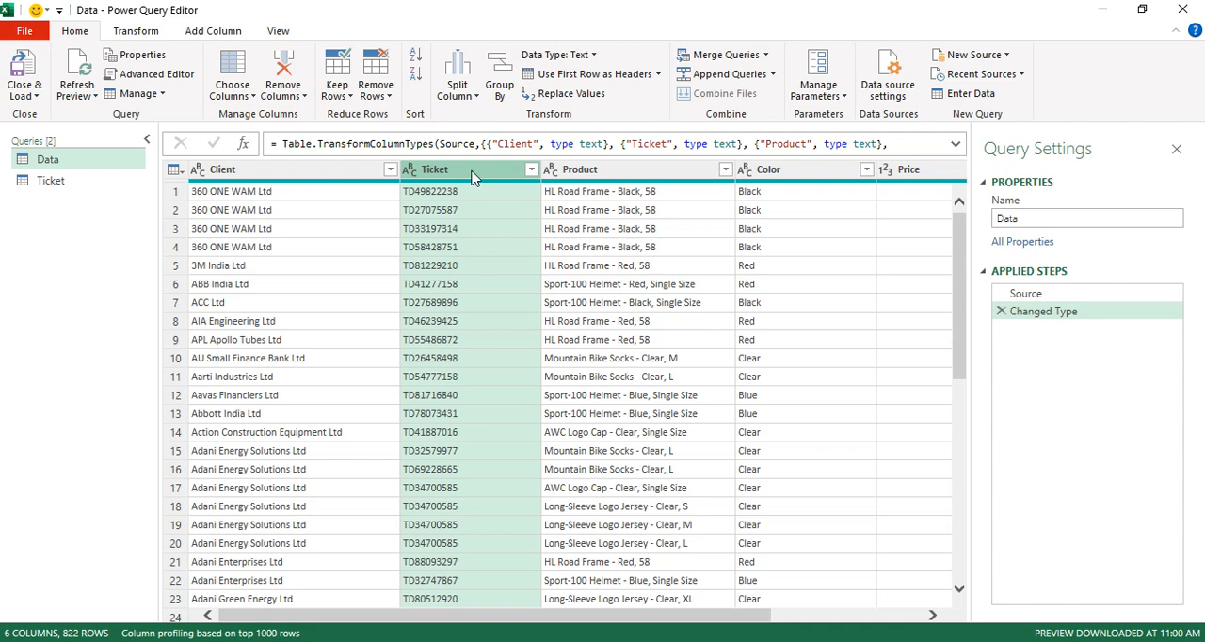
{"action": "left_click", "coordinate": [65, 179]}
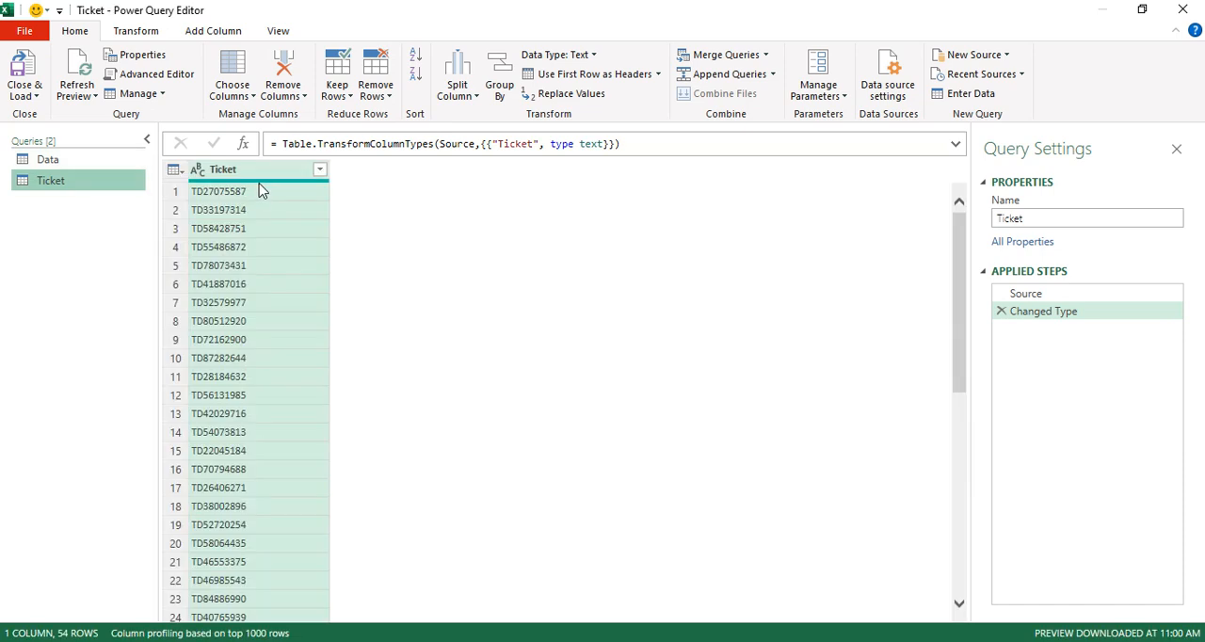
Add a custom column named Sales to the Data query with the formula [Price] * [Units].
{"action": "left_click", "coordinate": [21, 161]}
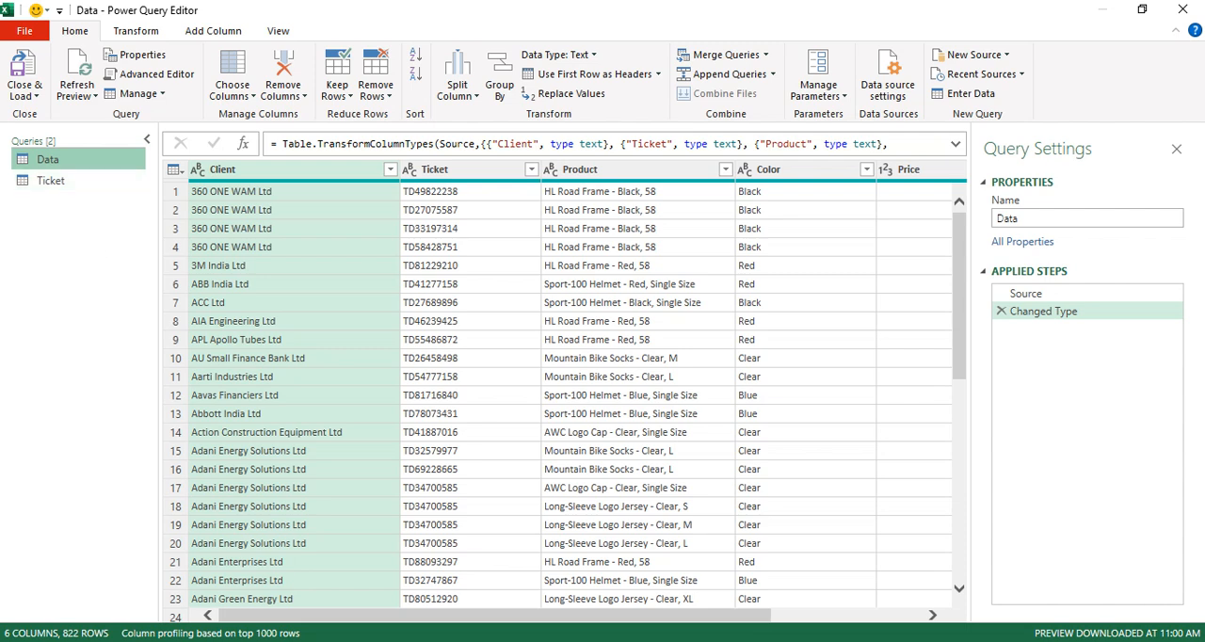
{"action": "left_click_drag", "start_coordinate": [471, 617], "coordinate": [744, 579]}
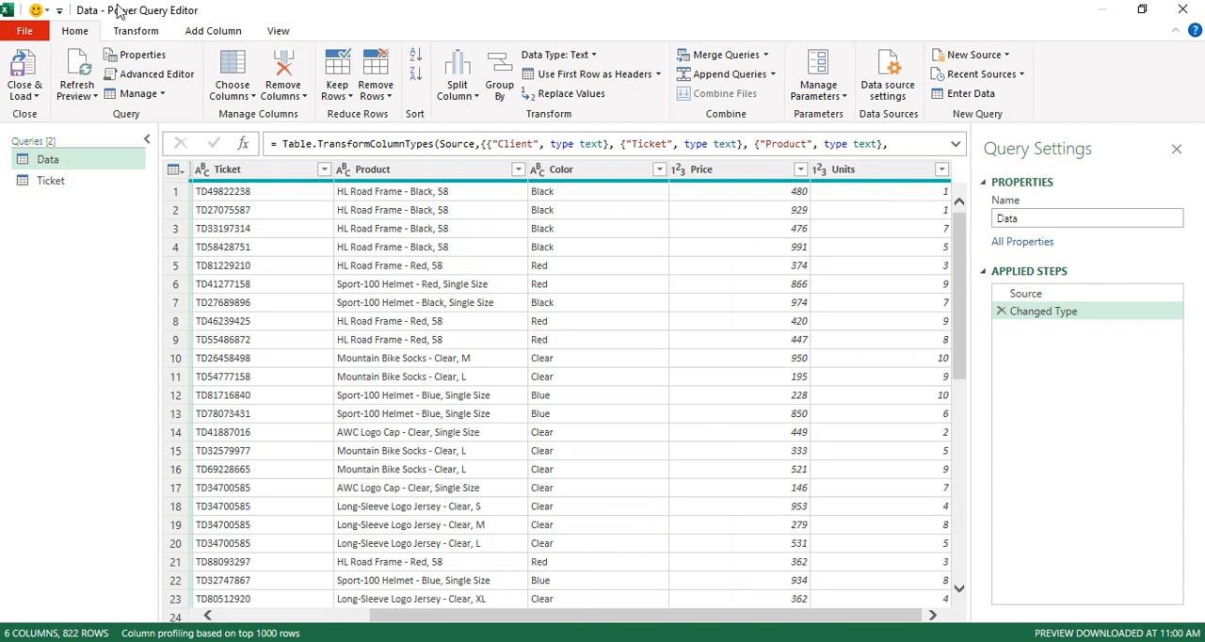
{"action": "left_click", "coordinate": [224, 31]}
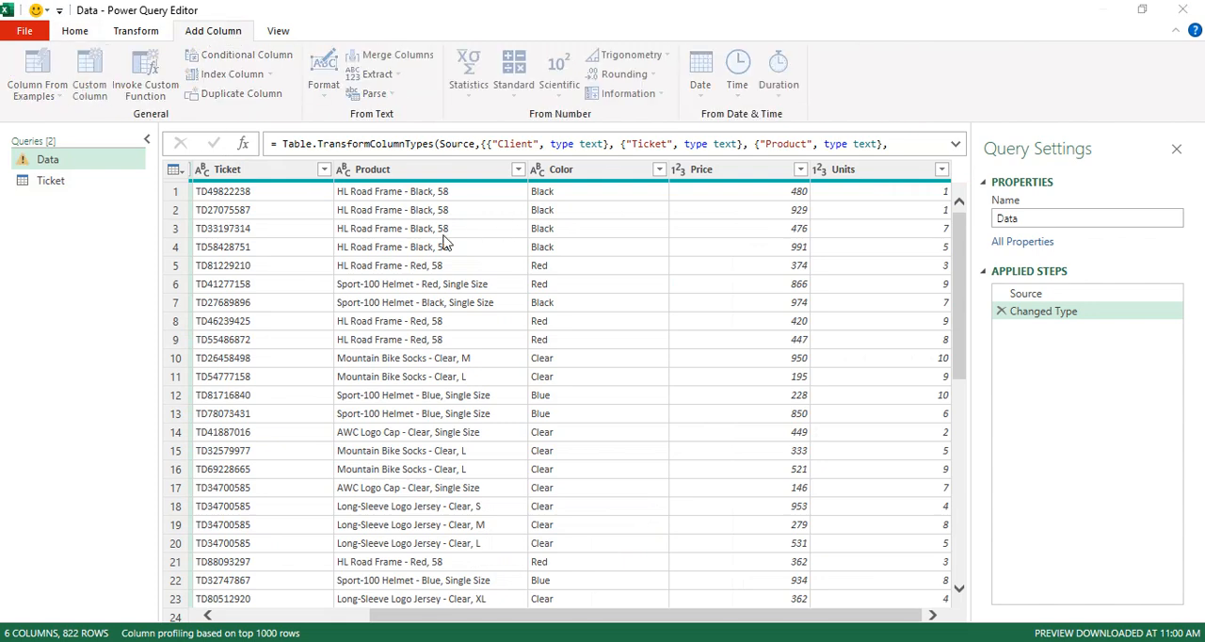
{"action": "double_click", "coordinate": [361, 236]}
{"action": "type", "text": "Sales"}
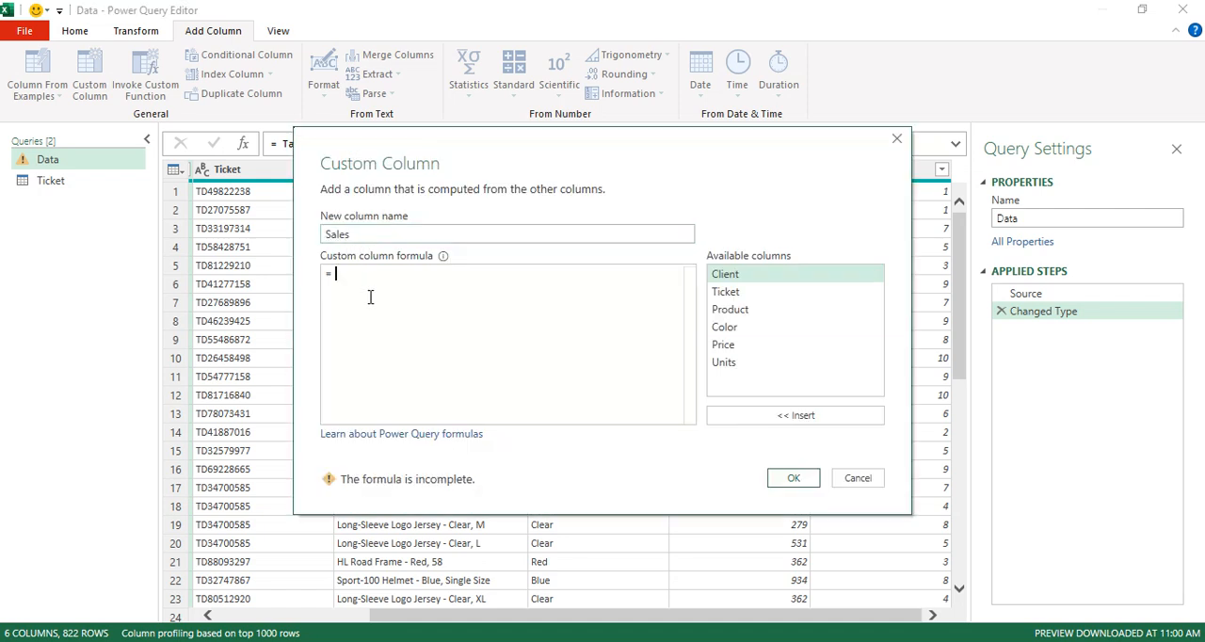
{"action": "type", "text": "[Price] "}
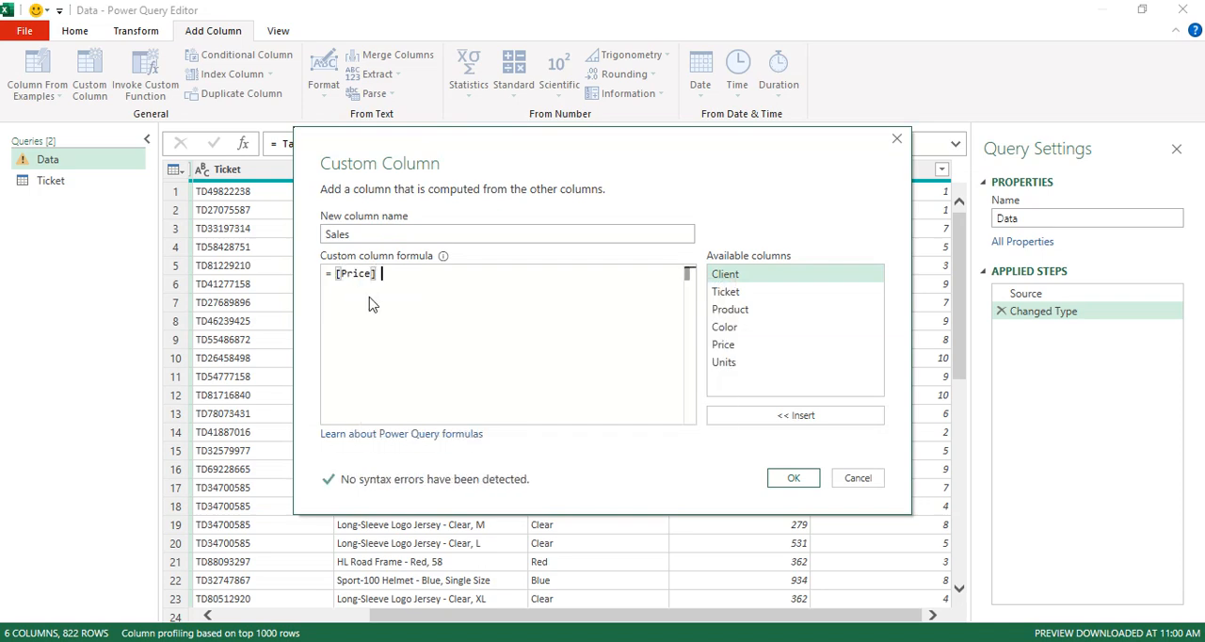
{"action": "type", "text": "* [Units]"}
{"action": "left_click", "coordinate": [794, 478]}
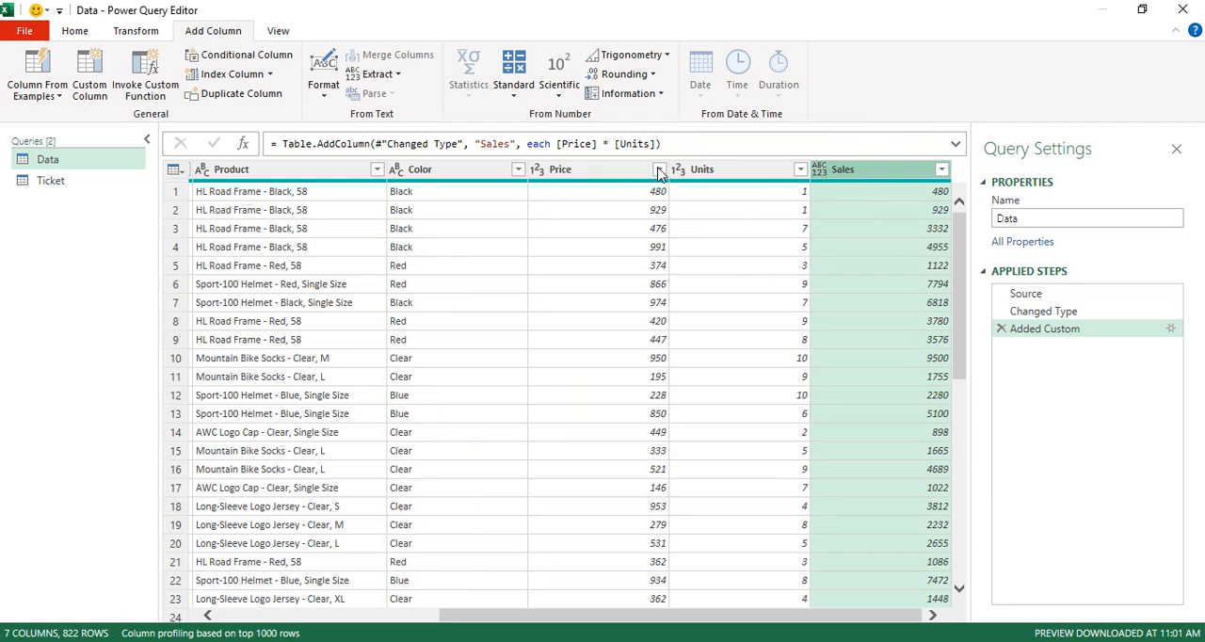
Extend the Sales column's Table.AddColumn formula with the argument type number to set its data type.
{"action": "left_click", "coordinate": [681, 146]}
{"action": "key", "text": "Left"}
{"action": "type", "text": ", t"}
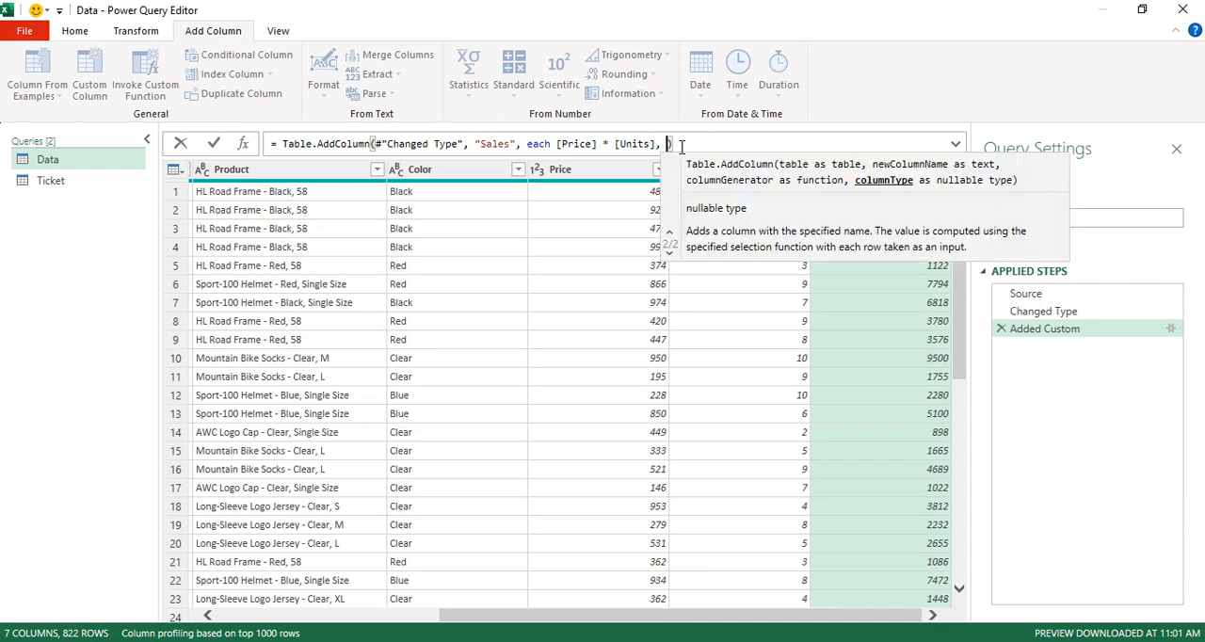
{"action": "type", "text": "ype number"}
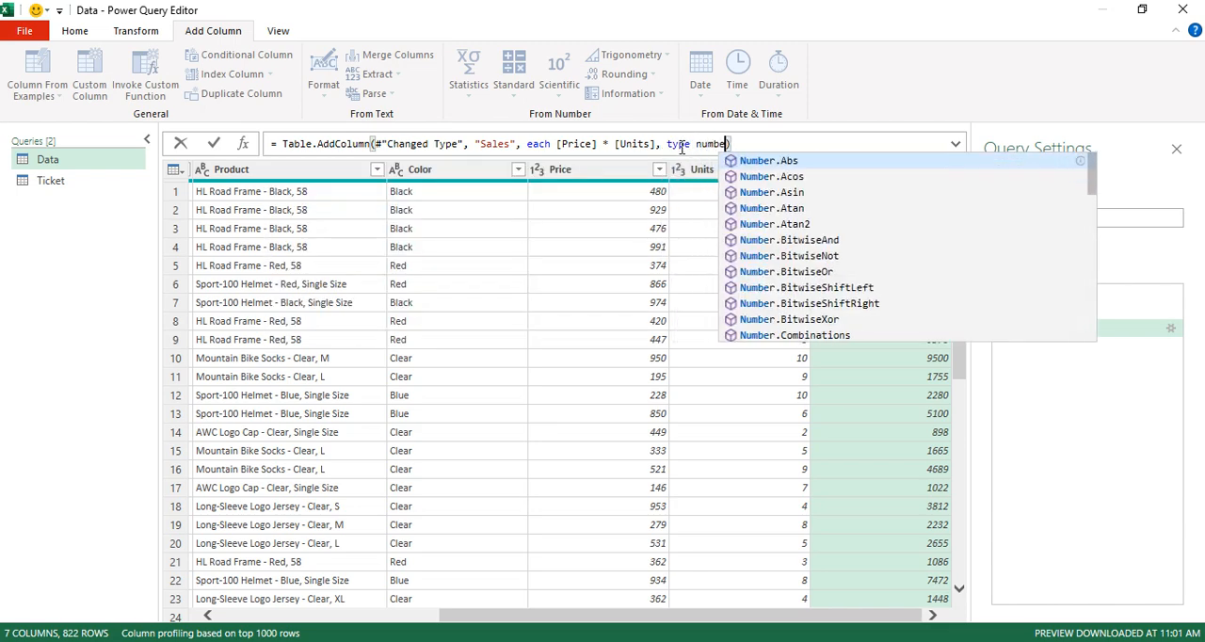
{"action": "left_click", "coordinate": [216, 143]}
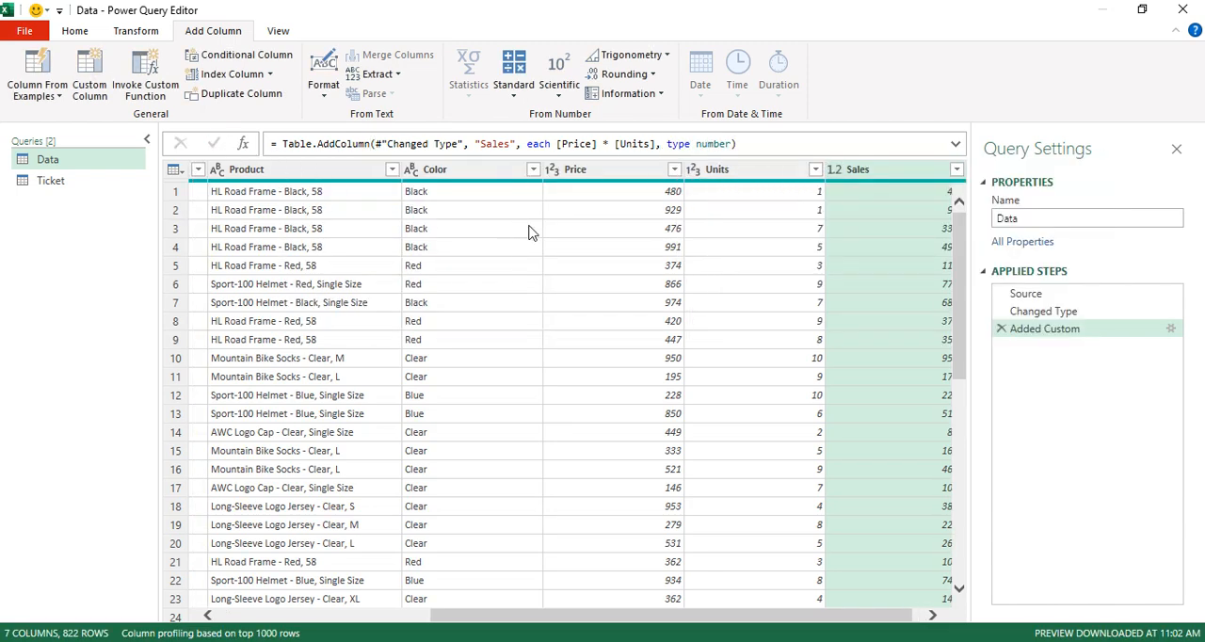
{"action": "mouse_move", "coordinate": [562, 189]}
{"action": "left_click", "coordinate": [68, 183]}
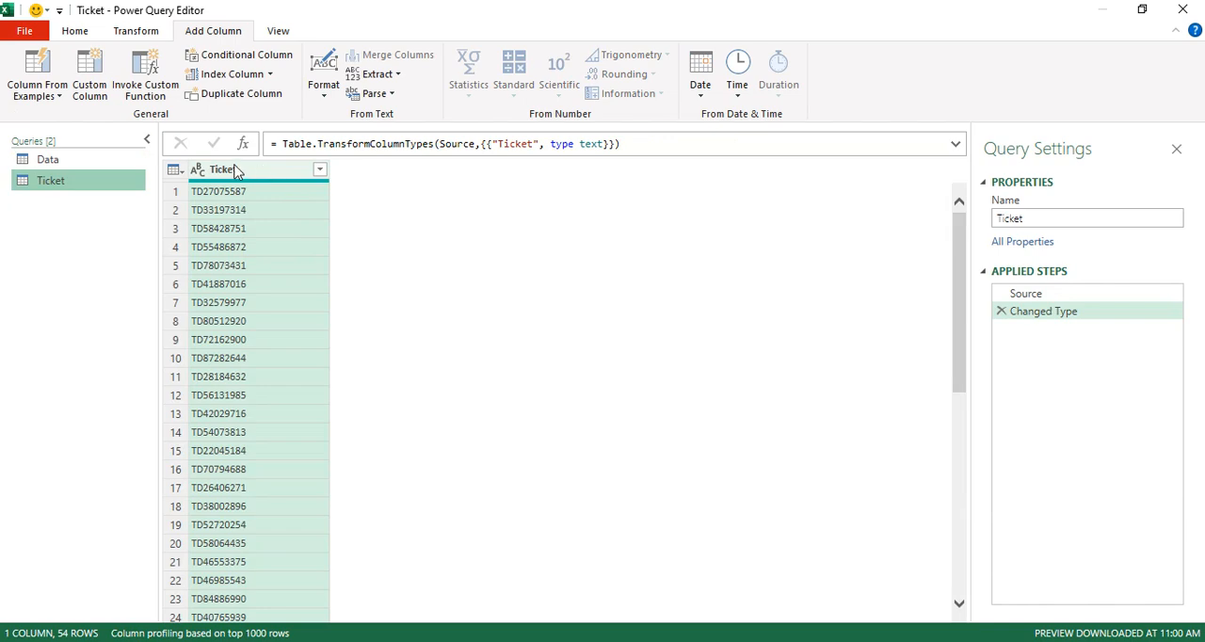
{"action": "left_click", "coordinate": [83, 162]}
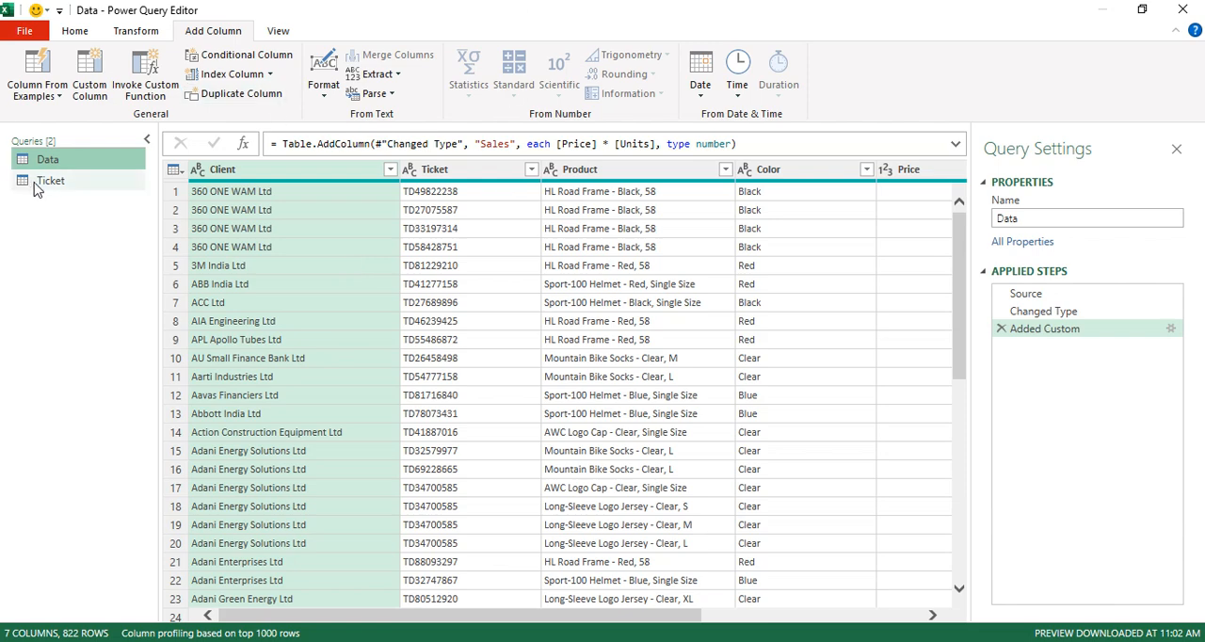
{"action": "left_click", "coordinate": [70, 192]}
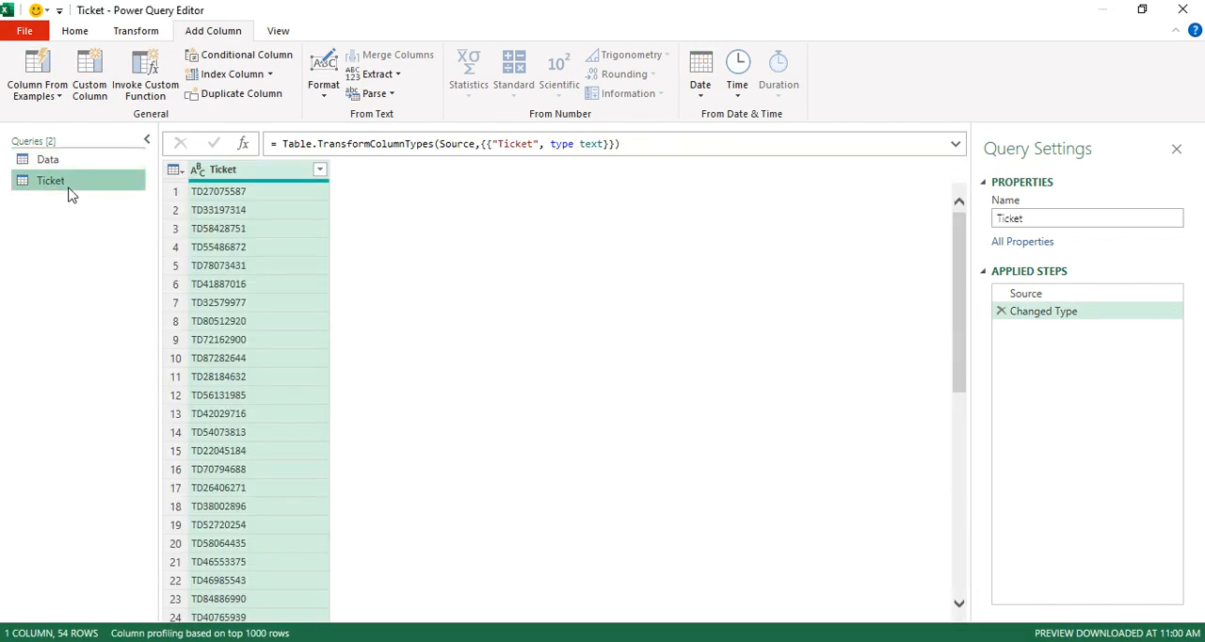
Set up a Group By on the Data query's Ticket column with a new column named Sum of Sales.
{"action": "left_click", "coordinate": [71, 163]}
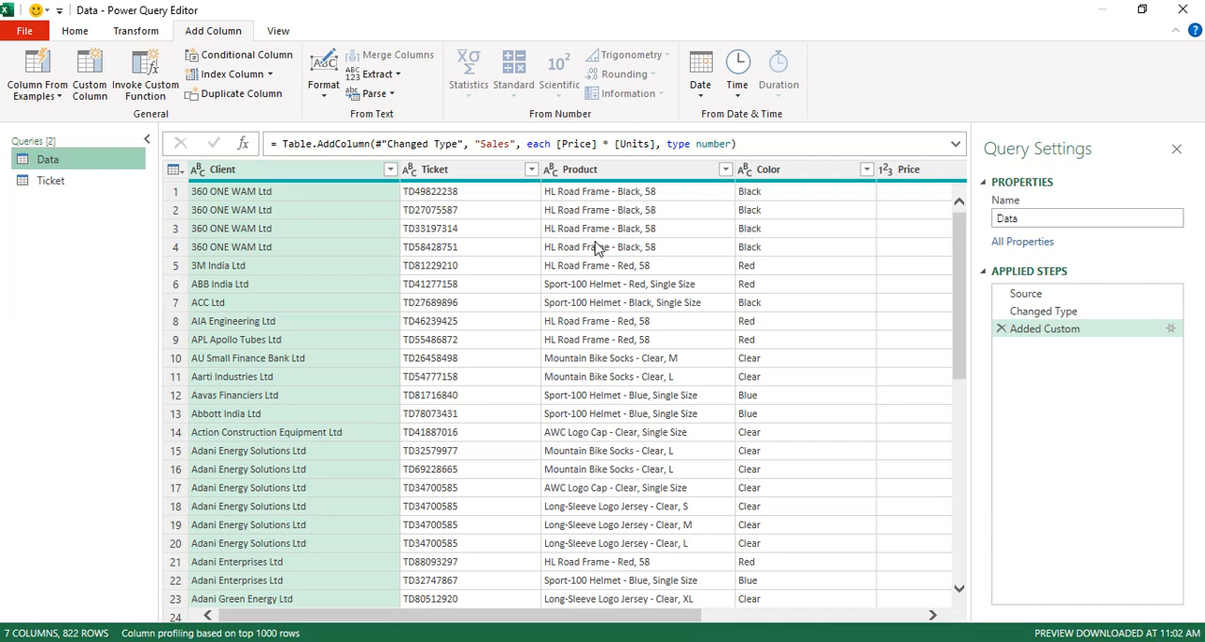
{"action": "left_click", "coordinate": [76, 31]}
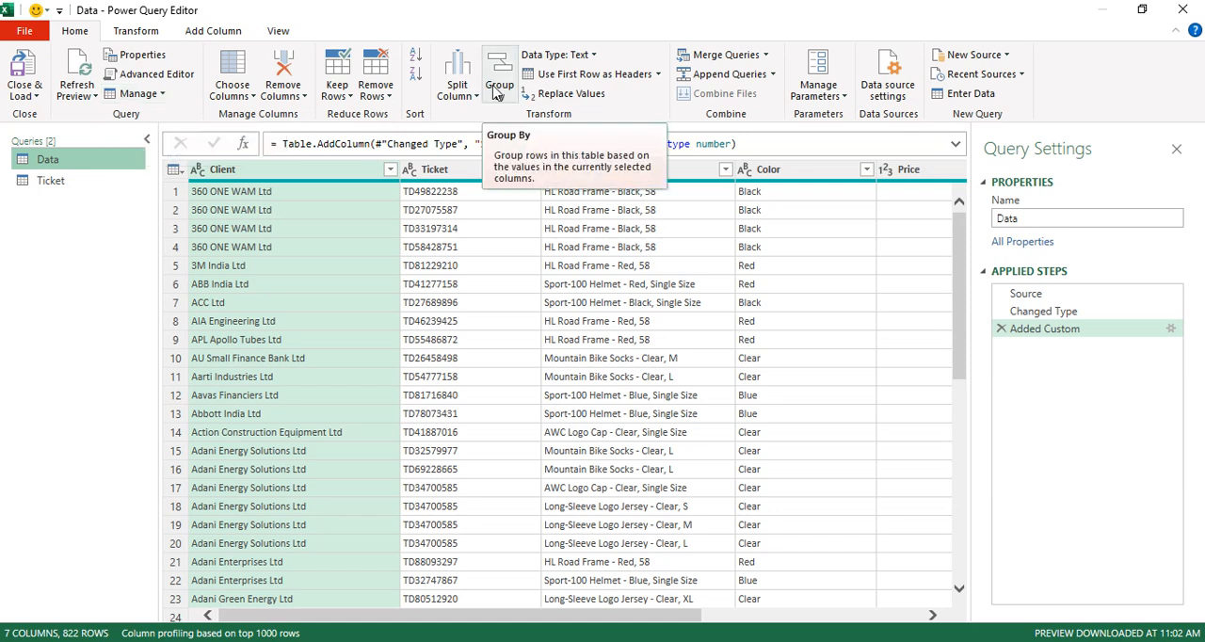
{"action": "left_click", "coordinate": [136, 31]}
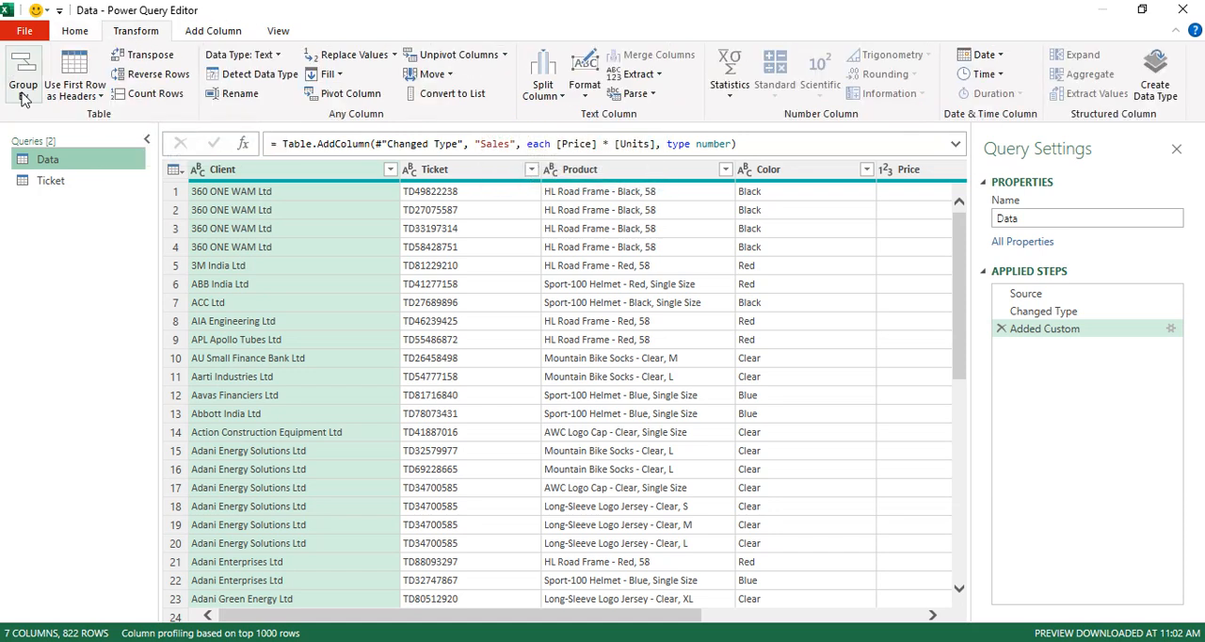
{"action": "left_click", "coordinate": [75, 31]}
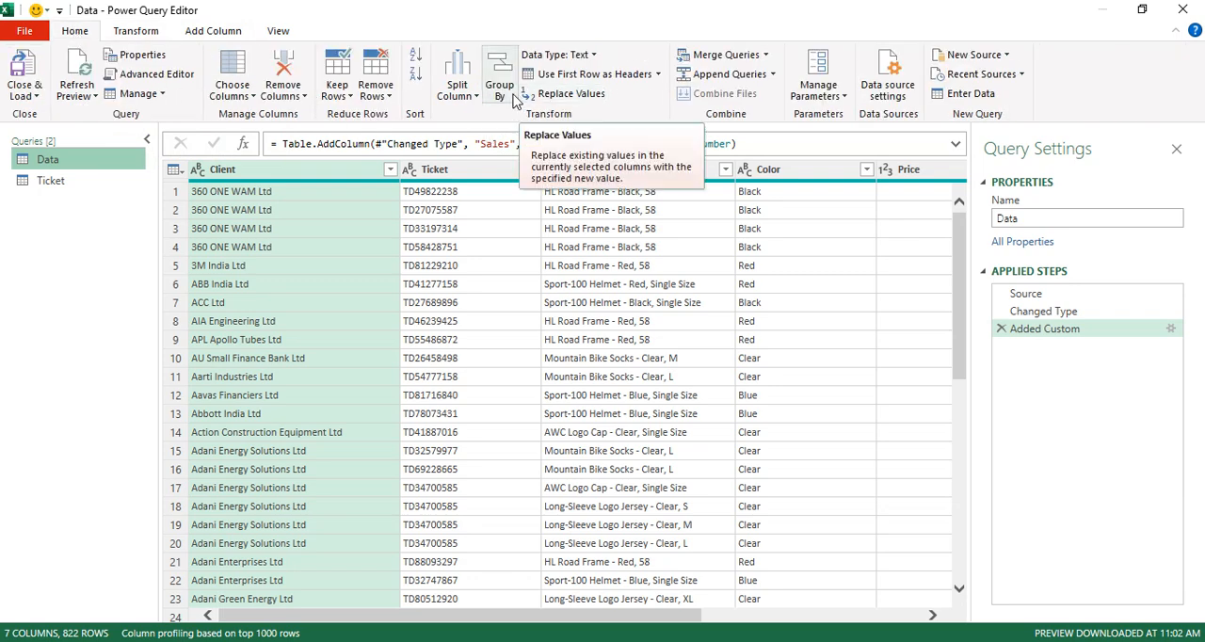
{"action": "left_click", "coordinate": [500, 82]}
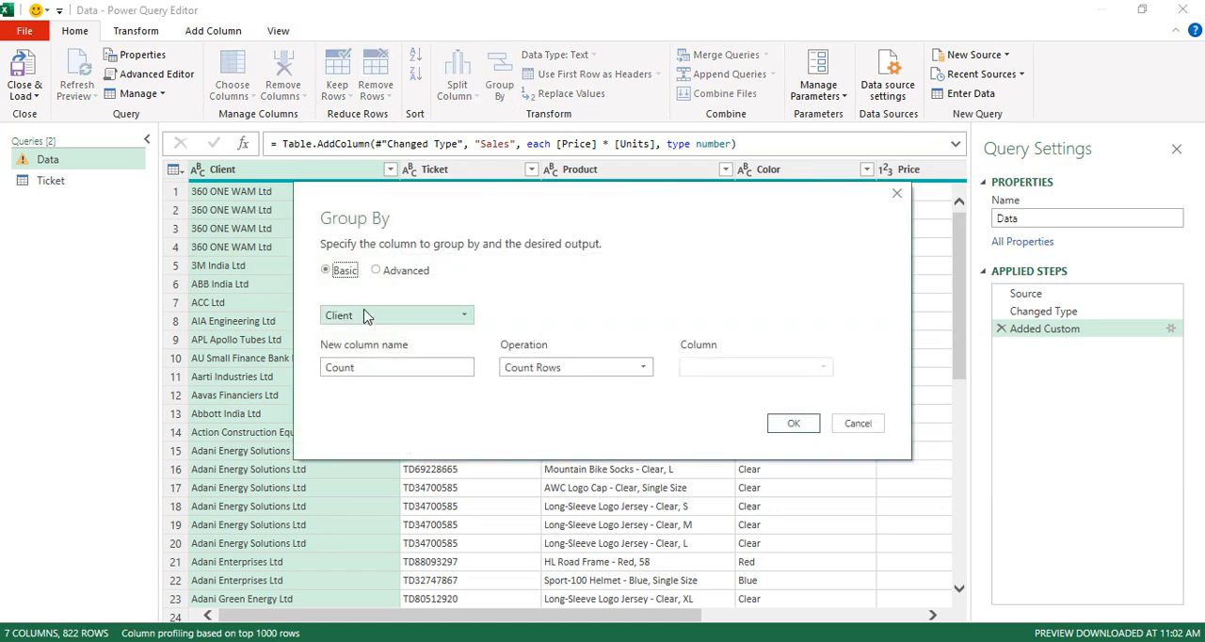
{"action": "left_click", "coordinate": [367, 316]}
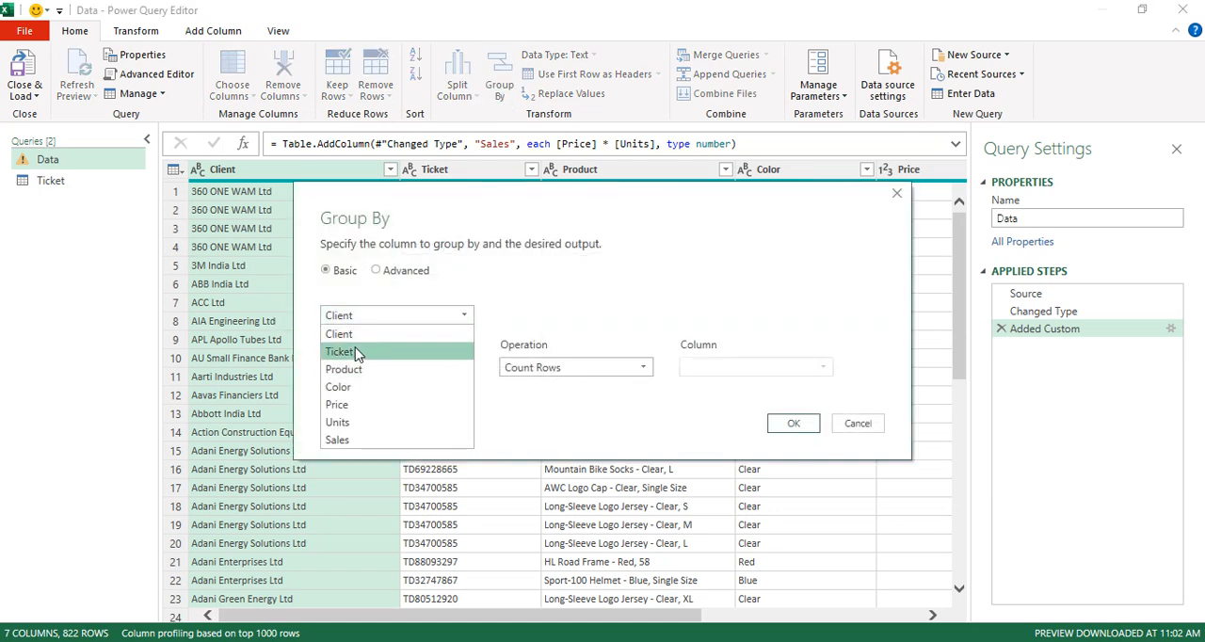
{"action": "left_click", "coordinate": [356, 352]}
{"action": "left_click", "coordinate": [377, 370]}
{"action": "double_click", "coordinate": [377, 371]}
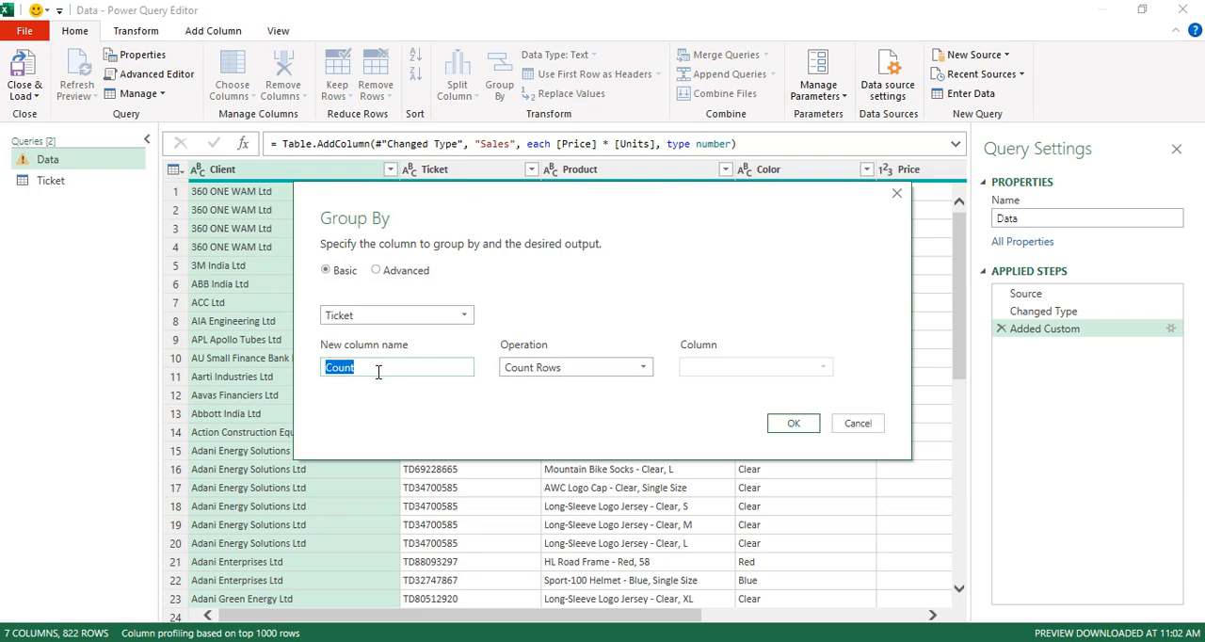
{"action": "type", "text": "Sum of Sales"}
Set the grouping to the Sum operation on the Sales column and apply it.
{"action": "left_click", "coordinate": [534, 373]}
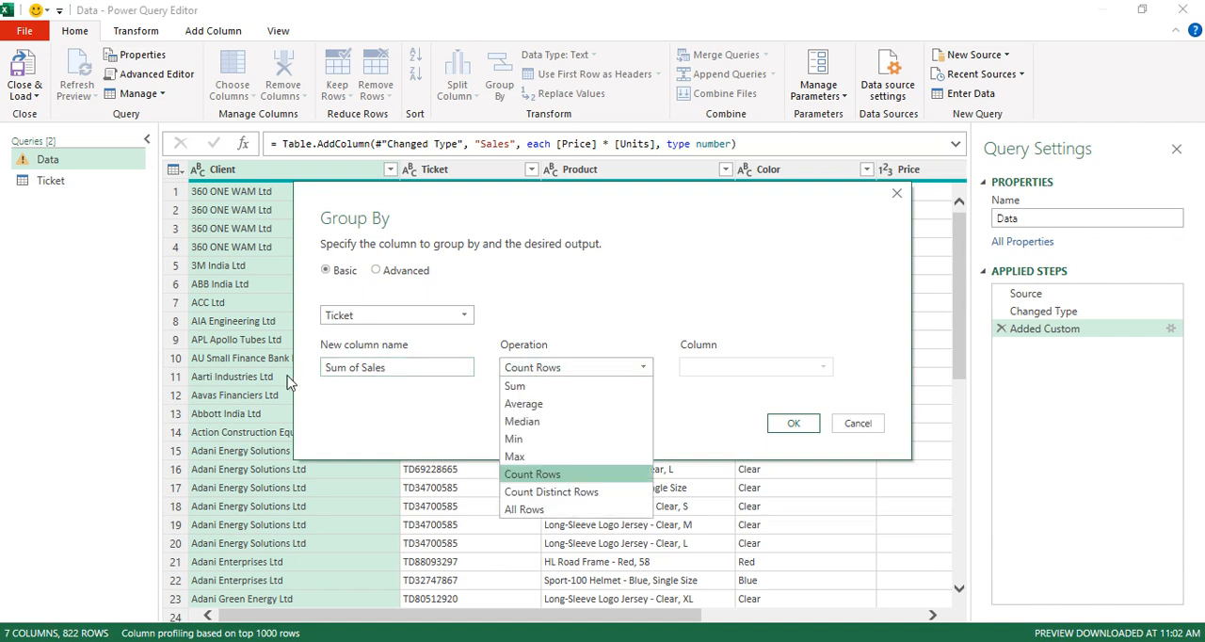
{"action": "left_click", "coordinate": [529, 387]}
{"action": "left_click", "coordinate": [696, 372]}
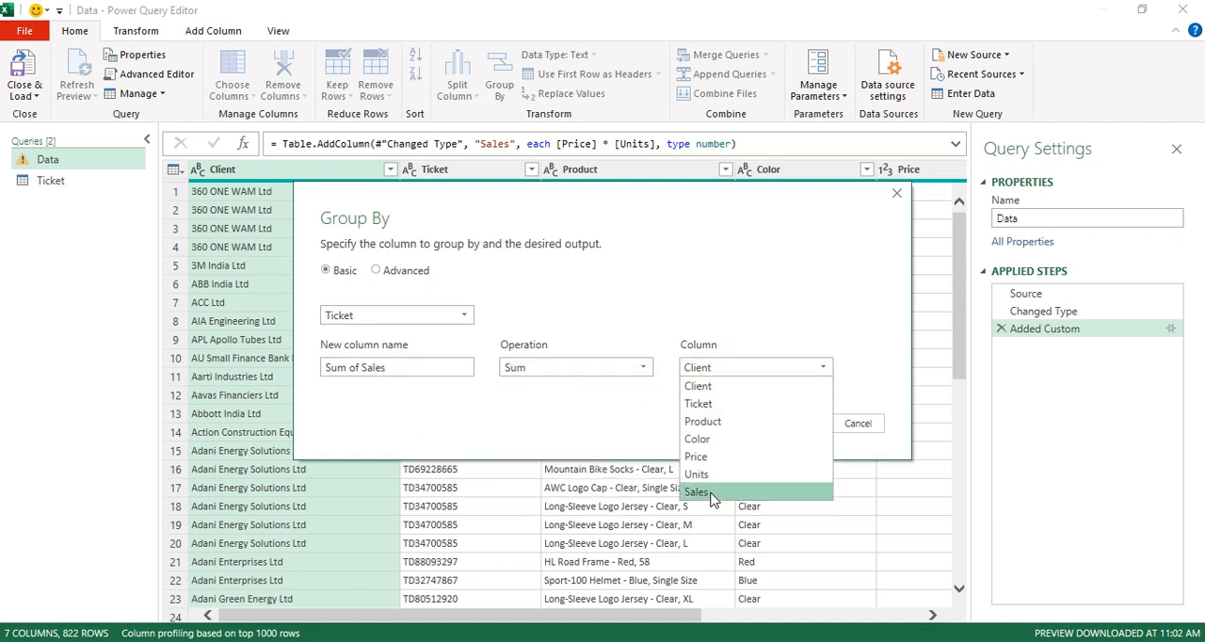
{"action": "left_click", "coordinate": [704, 493]}
{"action": "left_click", "coordinate": [800, 425]}
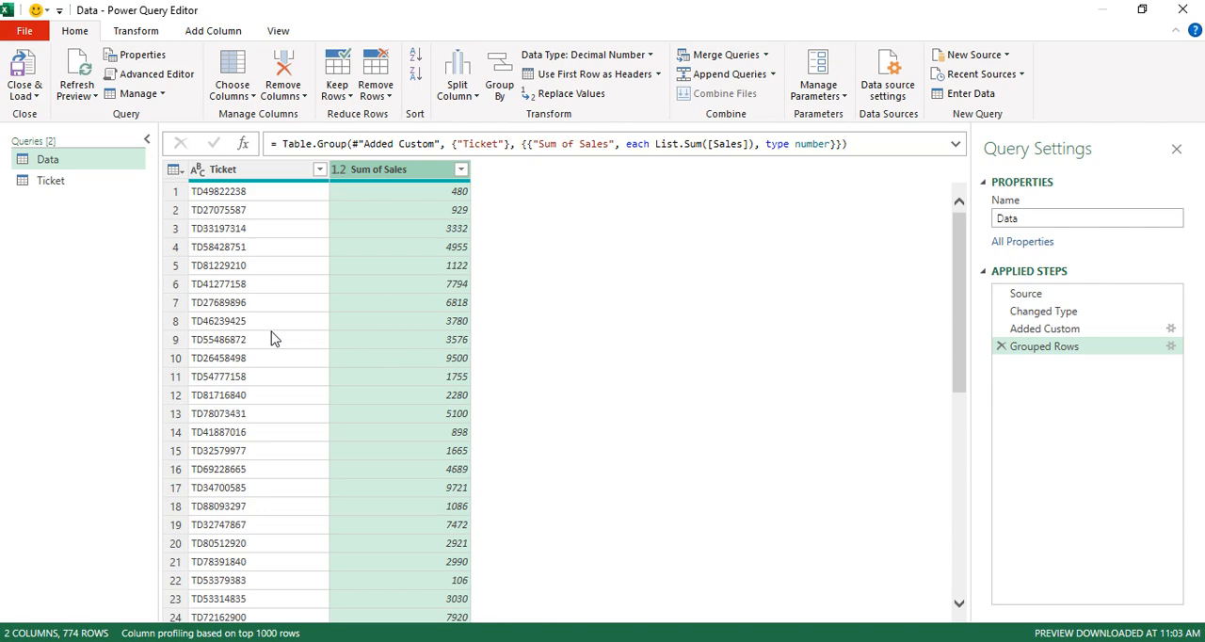
Merge the Ticket query with the Data query, matching their Ticket columns with a Left Outer join.
{"action": "left_click", "coordinate": [80, 182]}
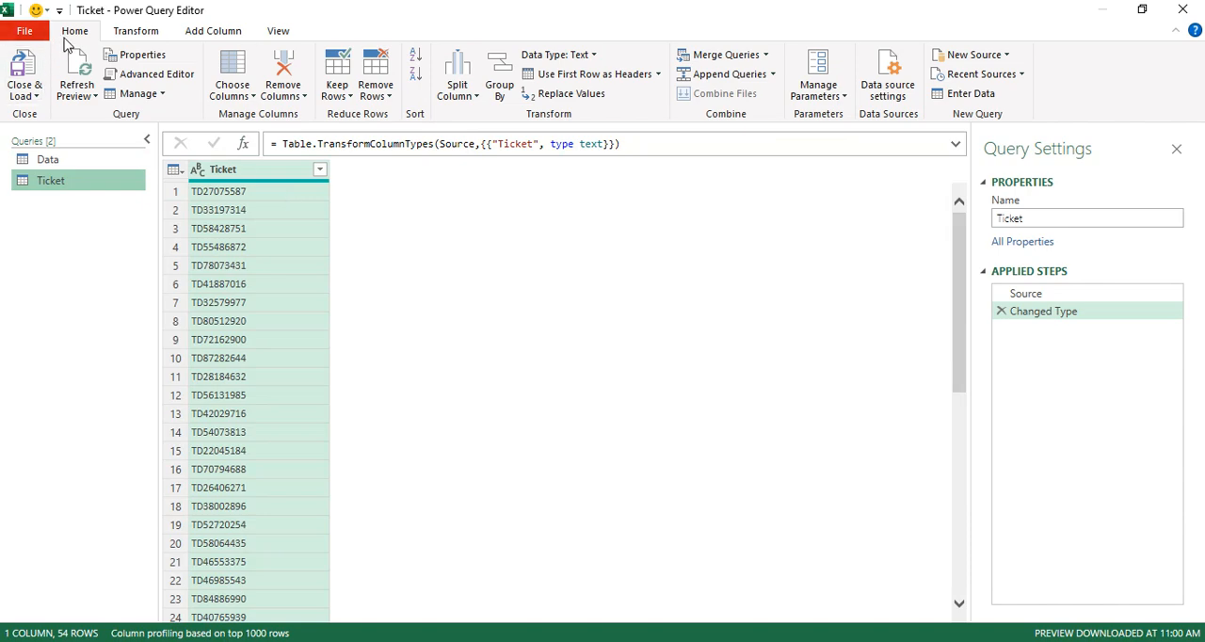
{"action": "left_click", "coordinate": [767, 56]}
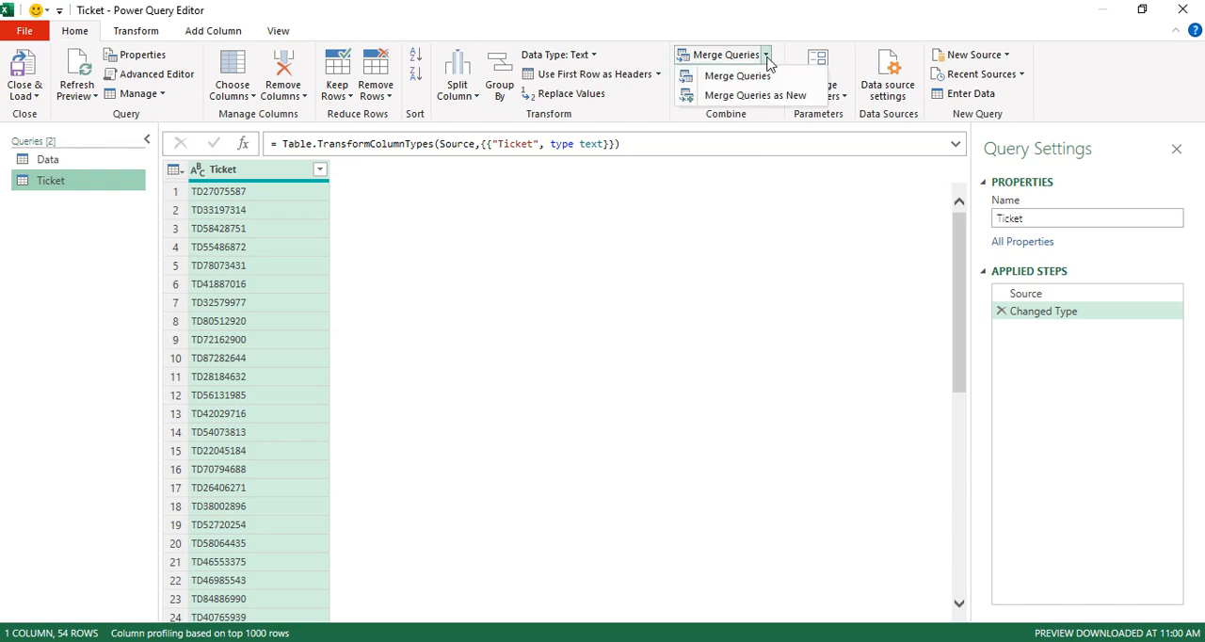
{"action": "left_click", "coordinate": [725, 75]}
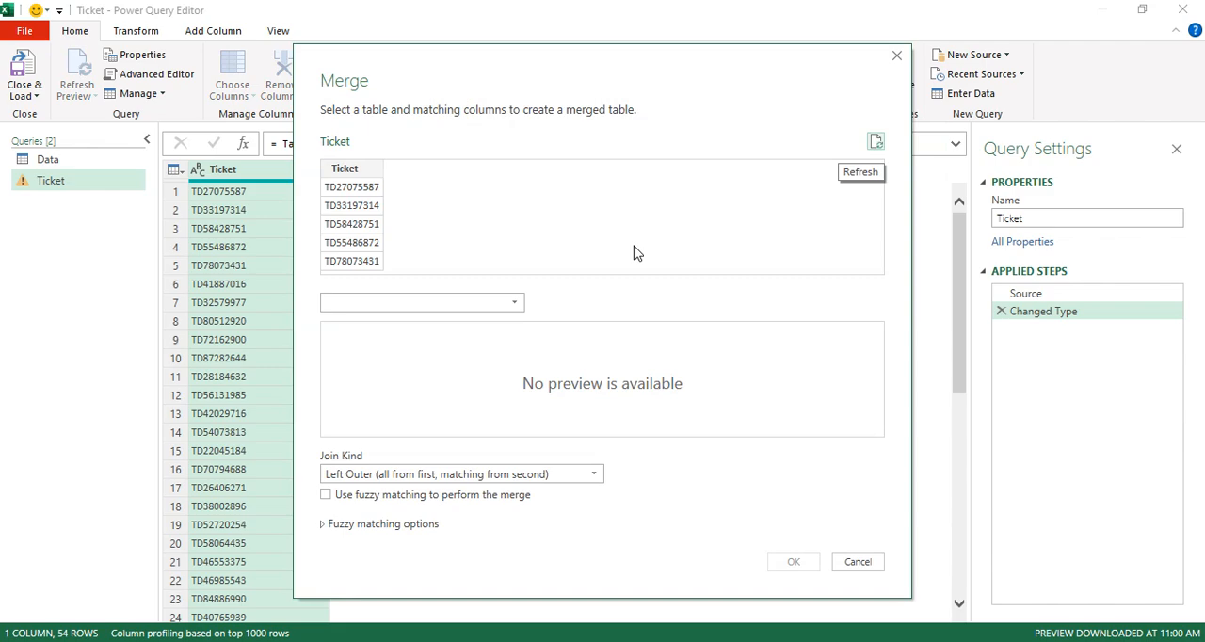
{"action": "left_click", "coordinate": [383, 299]}
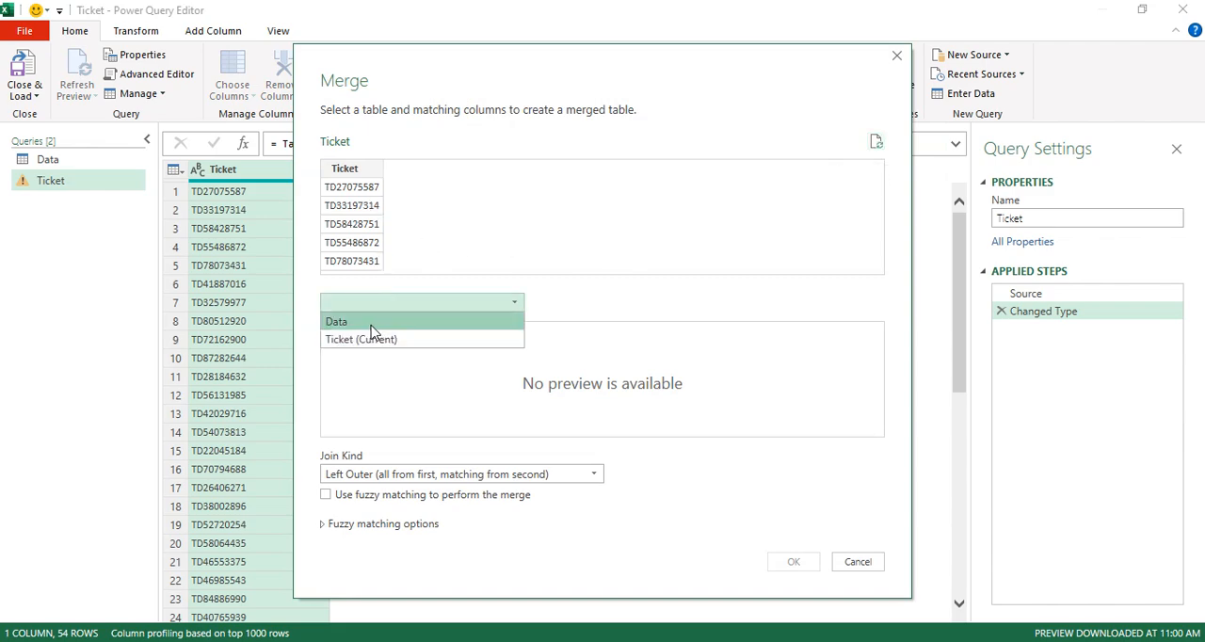
{"action": "left_click", "coordinate": [372, 322]}
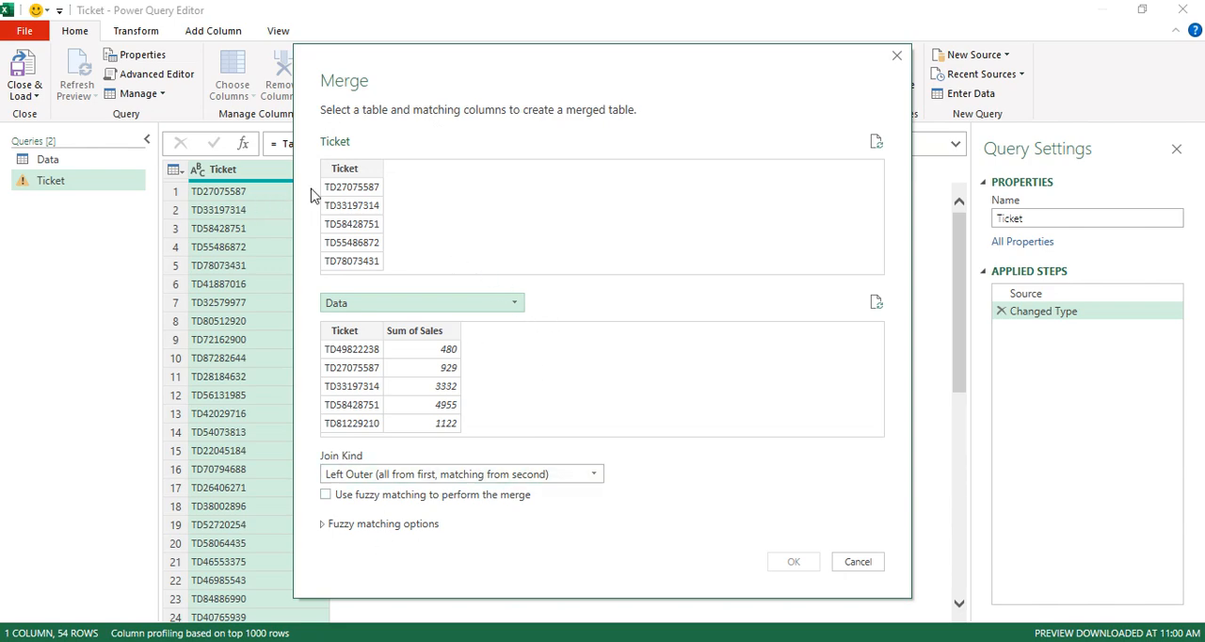
{"action": "left_click", "coordinate": [344, 171]}
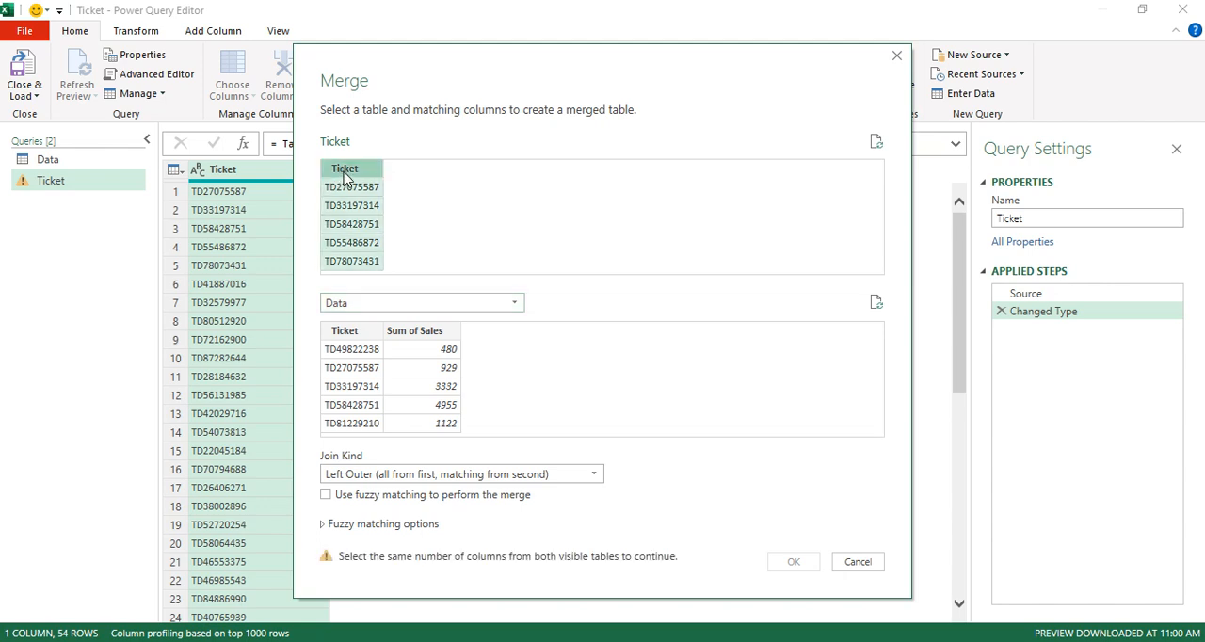
{"action": "left_click", "coordinate": [345, 335]}
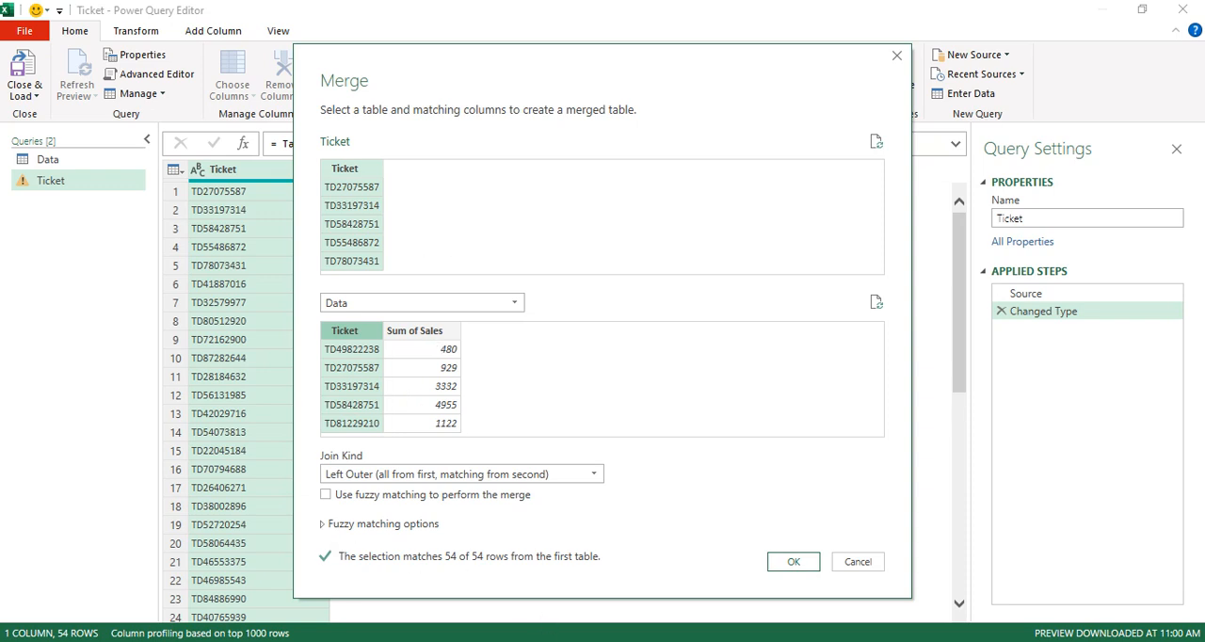
{"action": "left_click", "coordinate": [791, 561]}
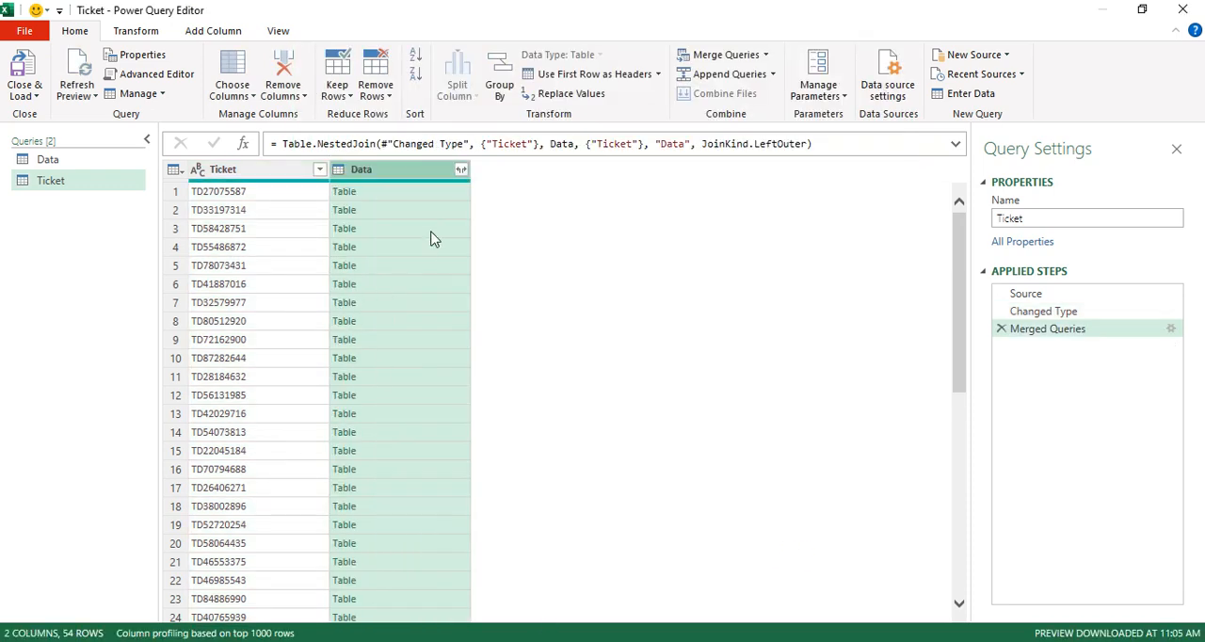
Expand only Sum of Sales from the merged Data column, without the original column name as prefix.
{"action": "left_click", "coordinate": [433, 197]}
{"action": "left_click", "coordinate": [420, 217]}
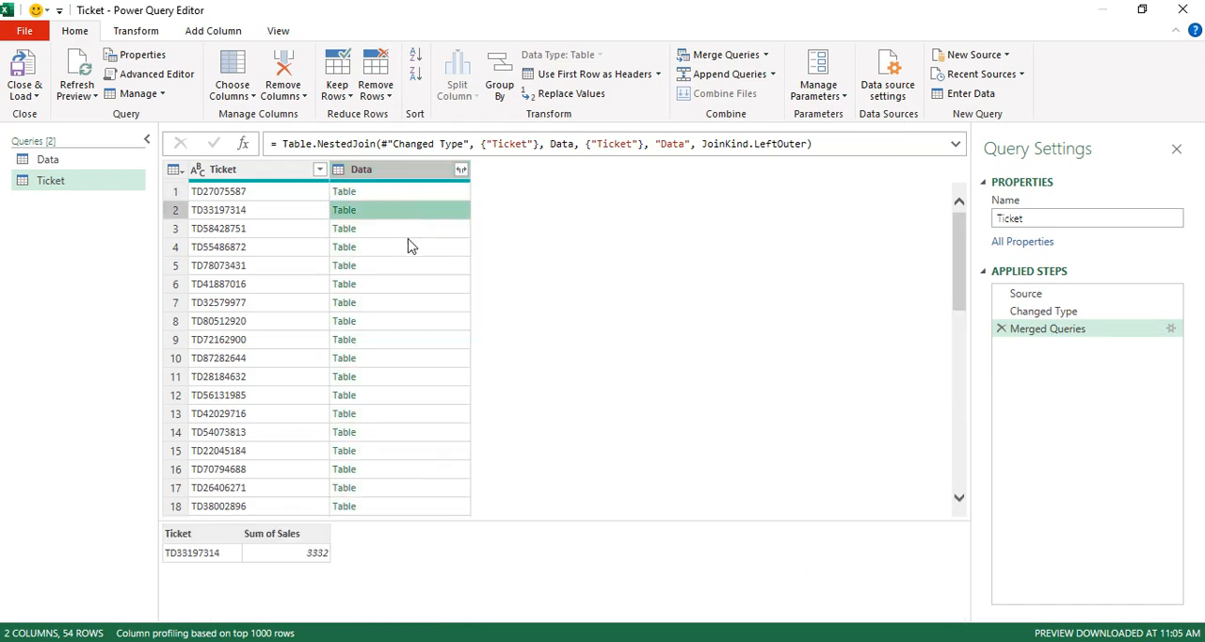
{"action": "left_click", "coordinate": [408, 232]}
{"action": "left_click", "coordinate": [402, 248]}
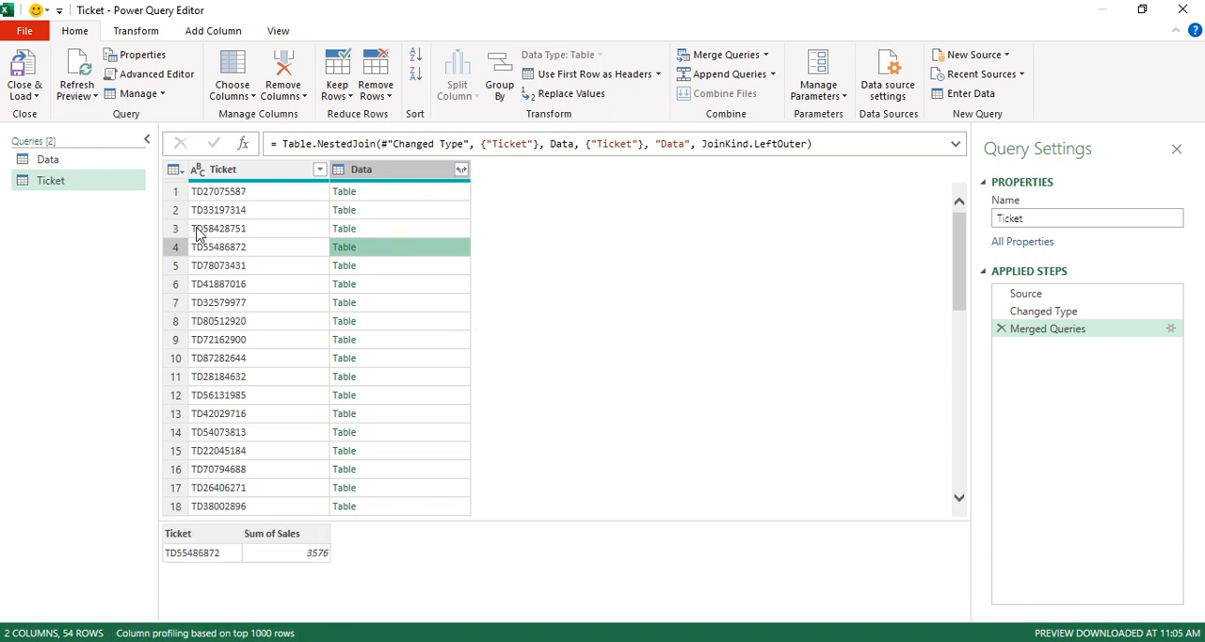
{"action": "left_click", "coordinate": [460, 170]}
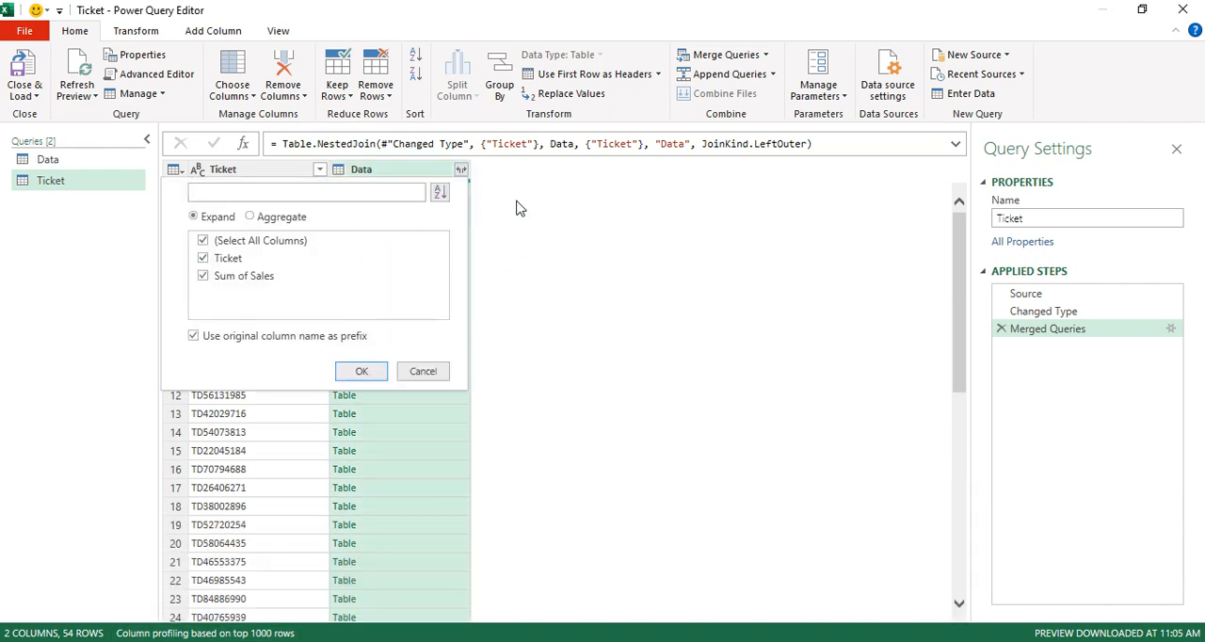
{"action": "left_click", "coordinate": [461, 173]}
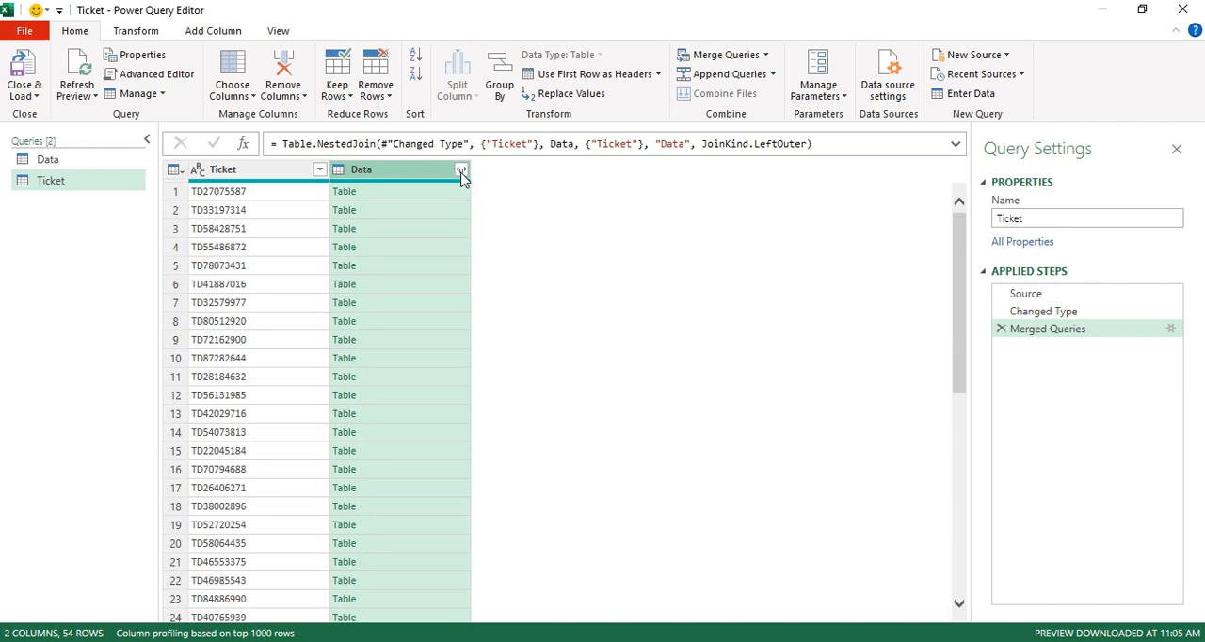
{"action": "left_click", "coordinate": [461, 173]}
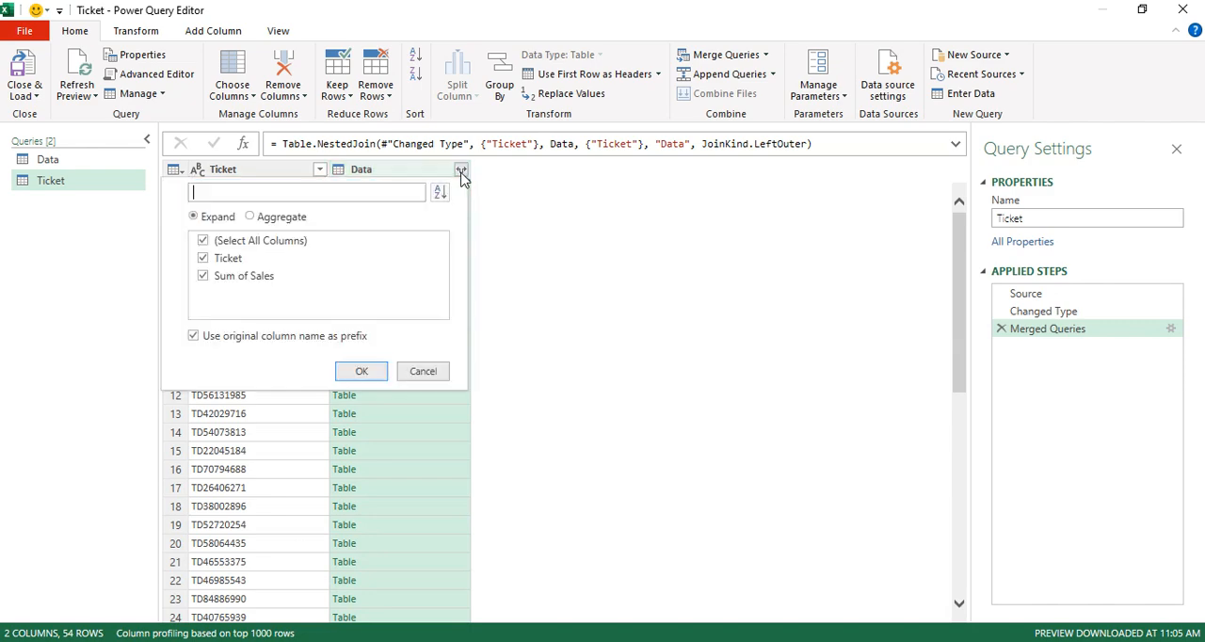
{"action": "left_click", "coordinate": [202, 257]}
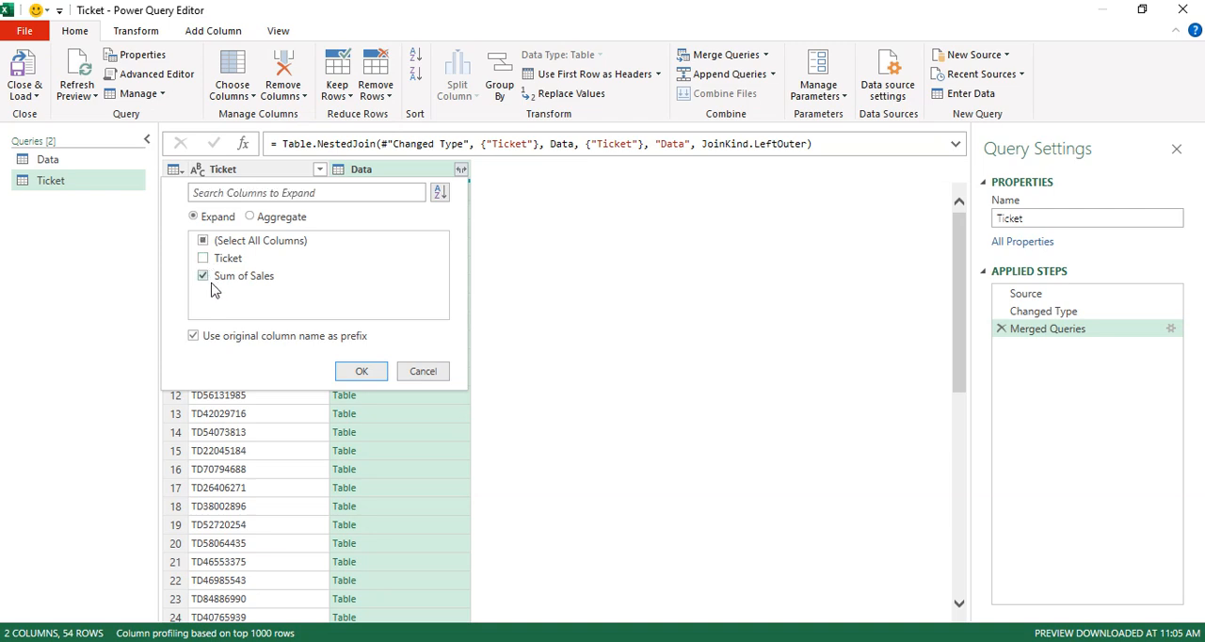
{"action": "left_click", "coordinate": [219, 341]}
{"action": "left_click", "coordinate": [360, 376]}
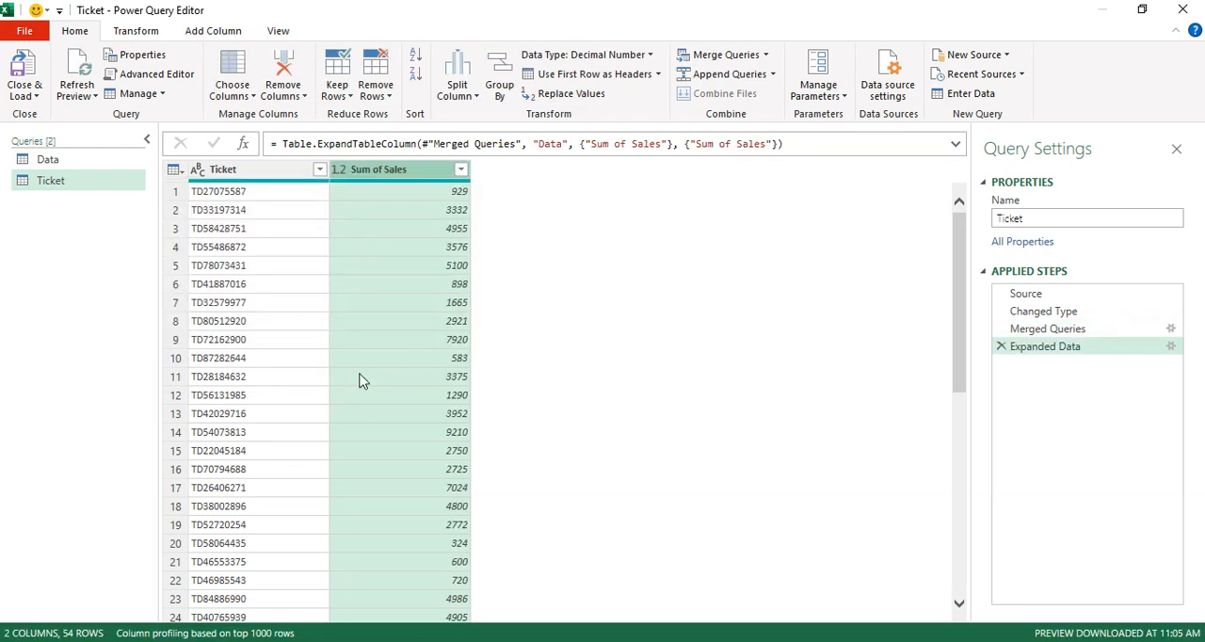
Close the query editor and load the Ticket query as Only Create Connection.
{"action": "left_click", "coordinate": [223, 169]}
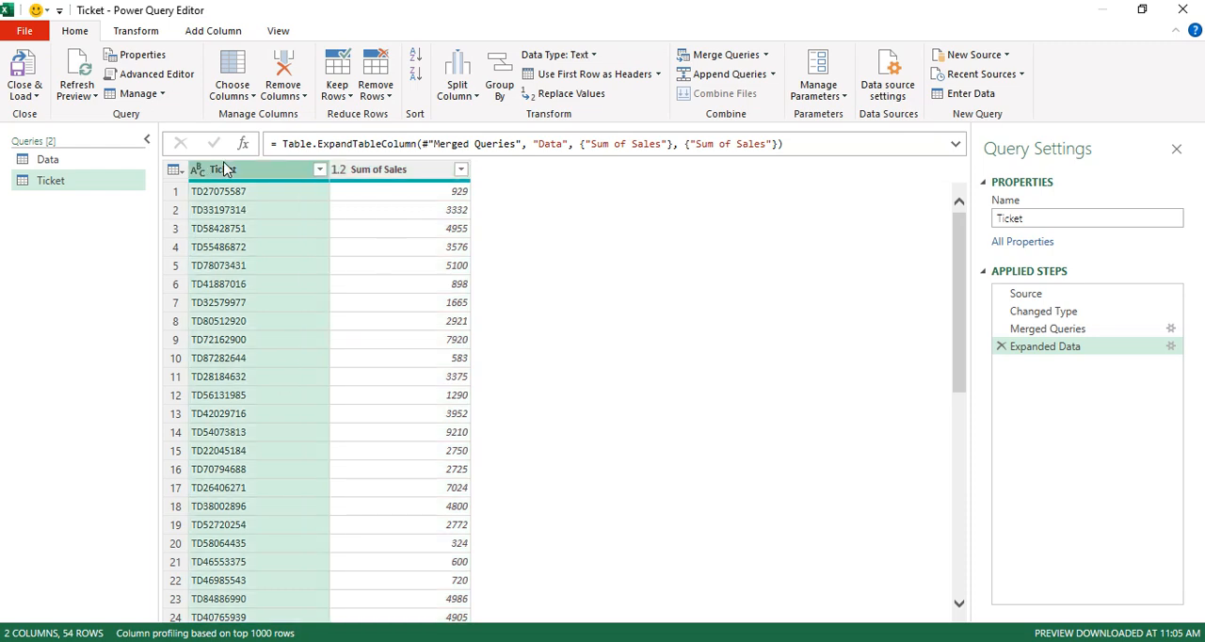
{"action": "left_click", "coordinate": [28, 96]}
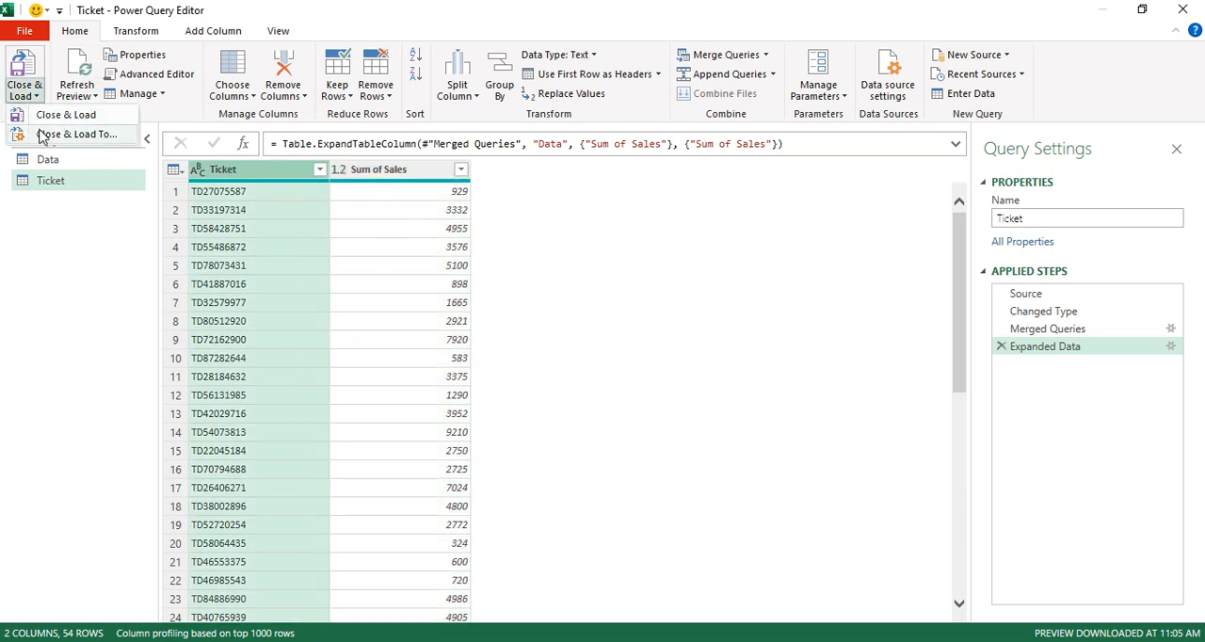
{"action": "left_click", "coordinate": [39, 114]}
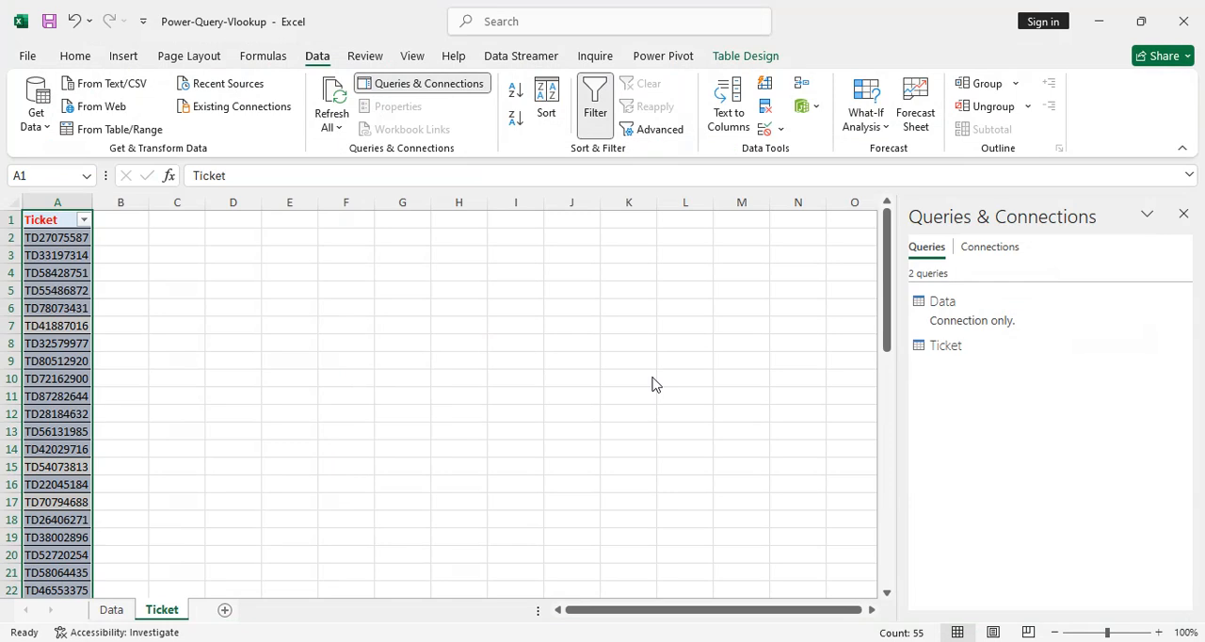
{"action": "left_click", "coordinate": [545, 293]}
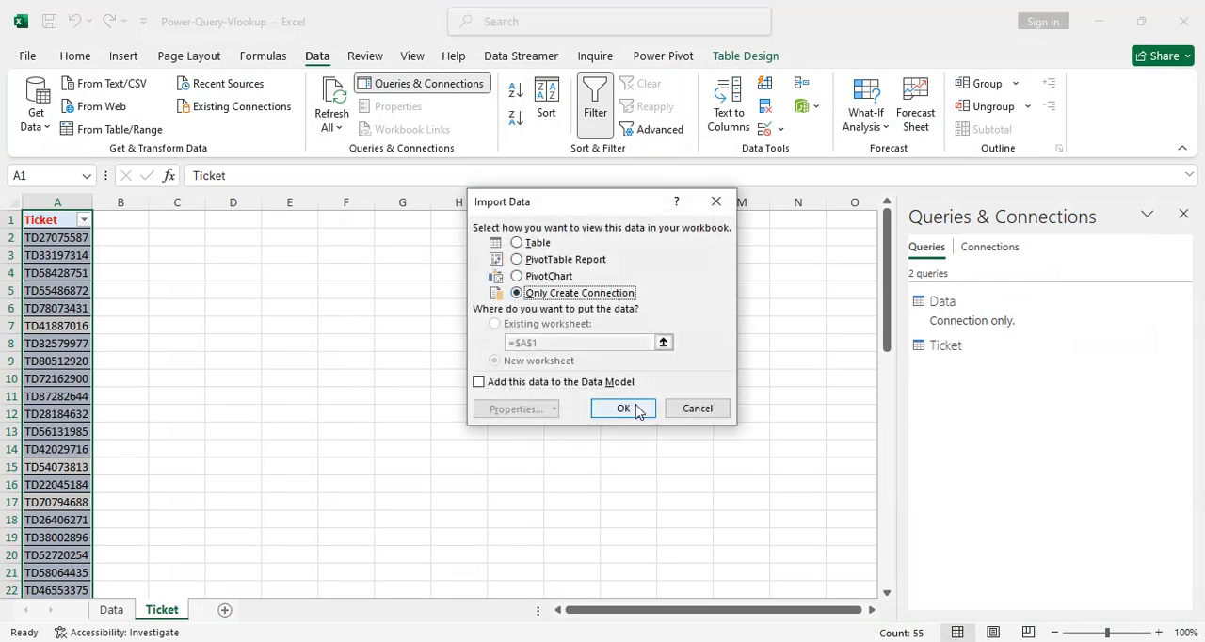
{"action": "left_click", "coordinate": [635, 409]}
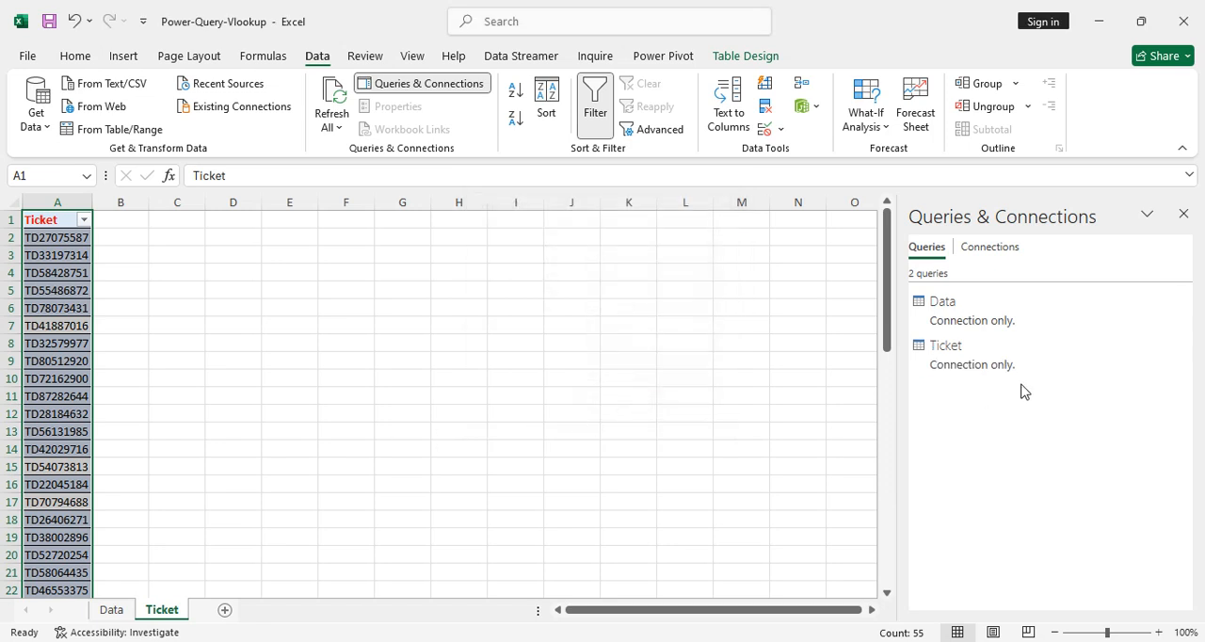
Change the Ticket query's load destination to a table on a new worksheet.
{"action": "right_click", "coordinate": [939, 362]}
{"action": "left_click", "coordinate": [991, 409]}
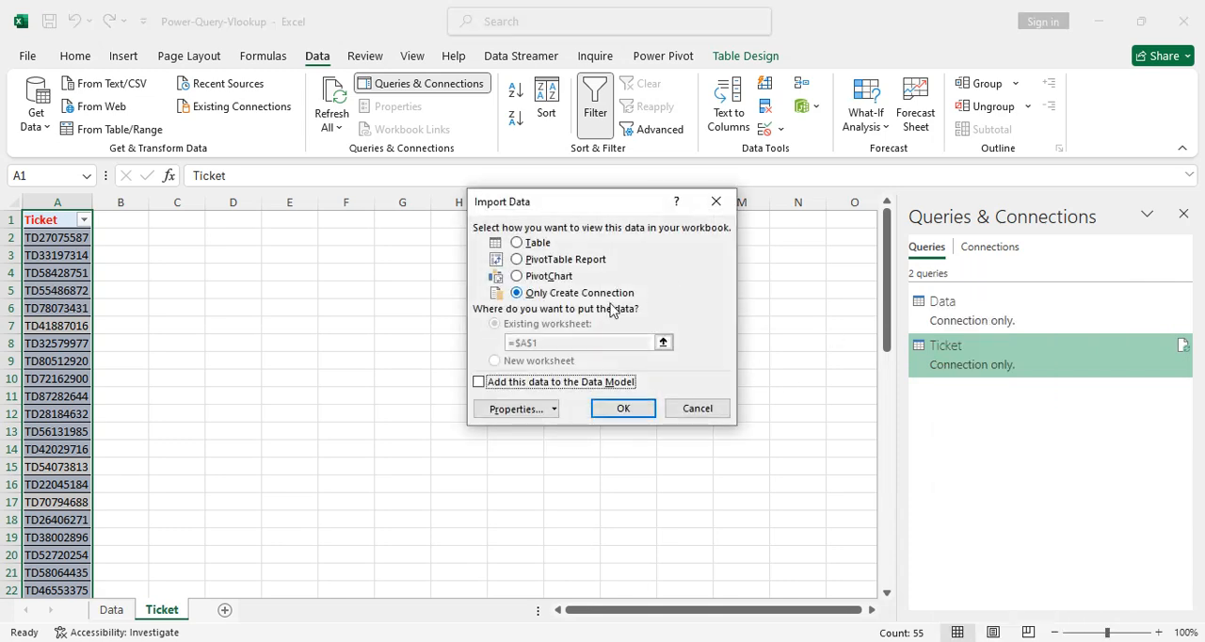
{"action": "left_click", "coordinate": [533, 245]}
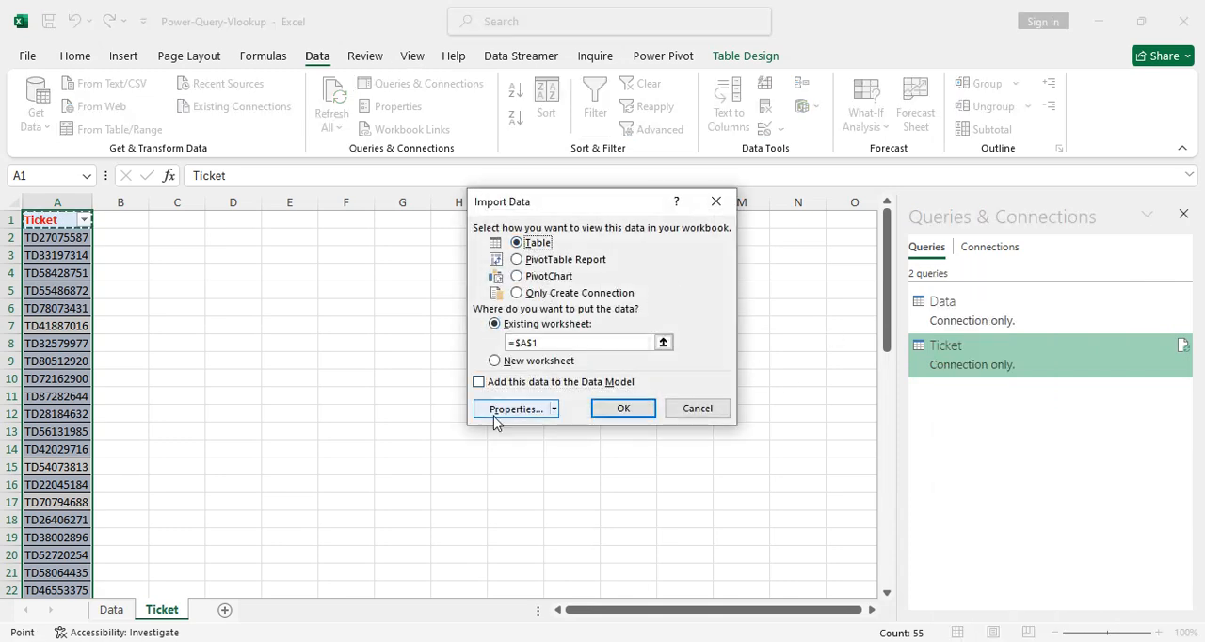
{"action": "left_click", "coordinate": [504, 364]}
{"action": "left_click", "coordinate": [642, 405]}
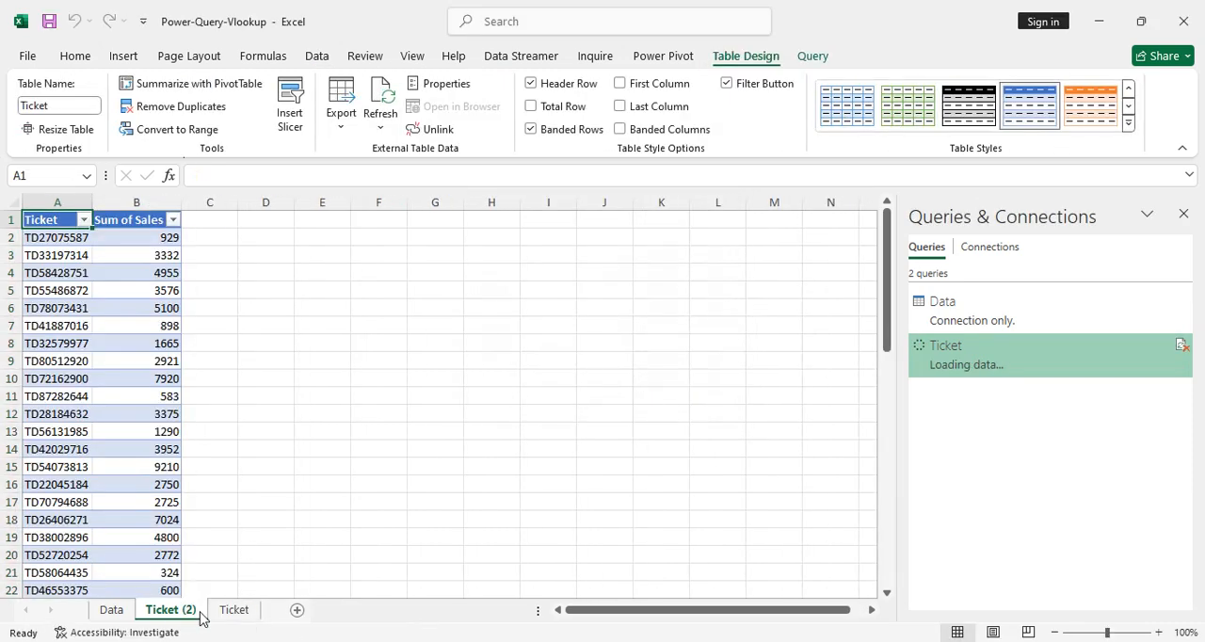
Place the Ticket (2) sheet after the Ticket sheet and rename it Final Output.
{"action": "double_click", "coordinate": [226, 610]}
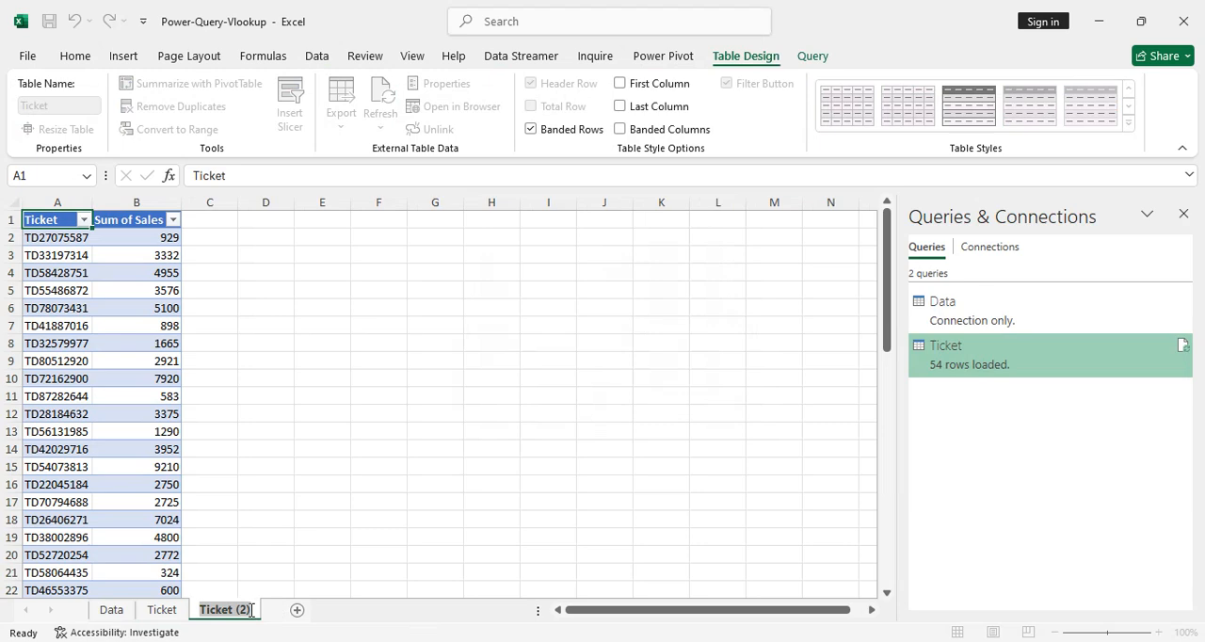
{"action": "type", "text": "Final Ou"}
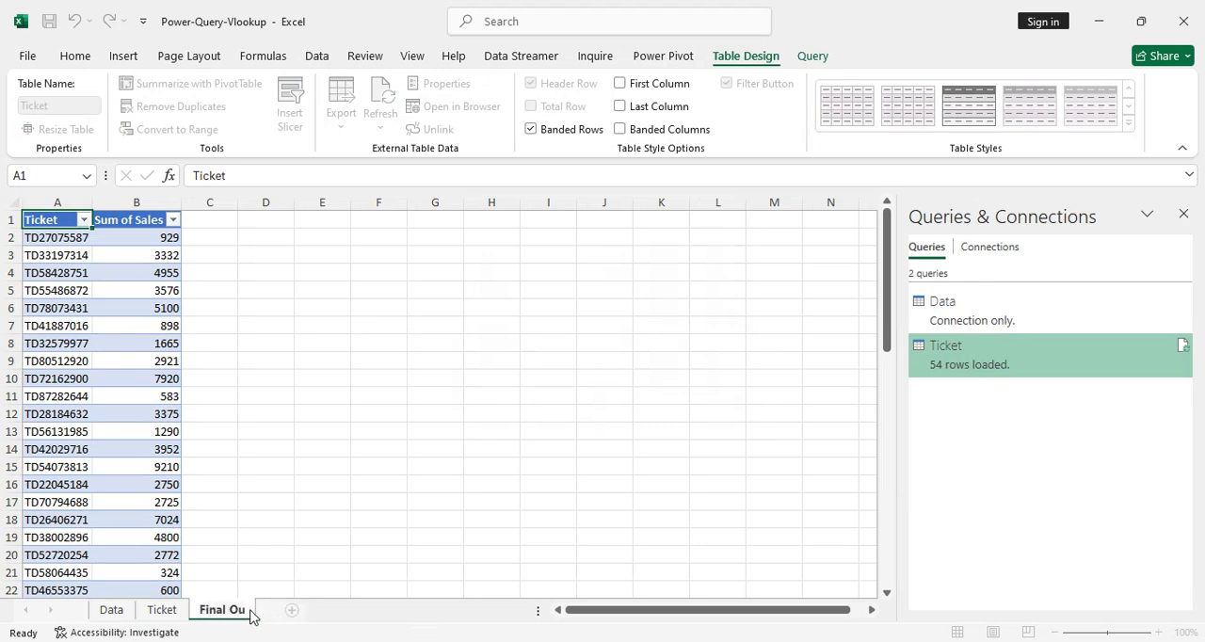
{"action": "type", "text": "tput"}
{"action": "key", "text": "Return"}
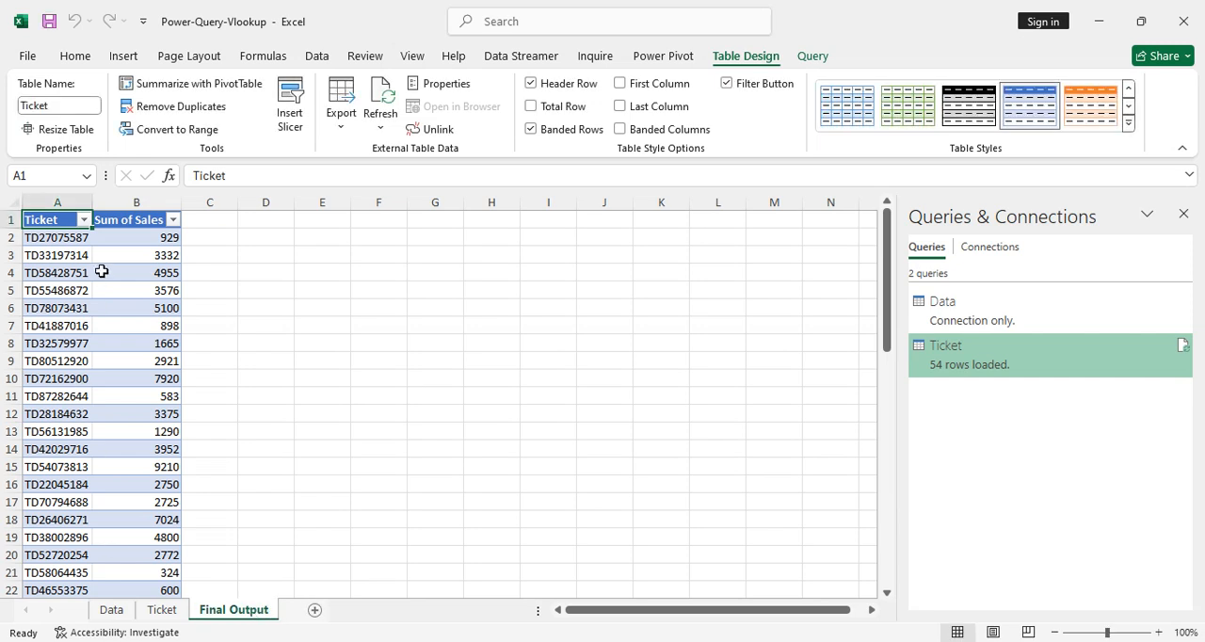
{"action": "left_click", "coordinate": [103, 397]}
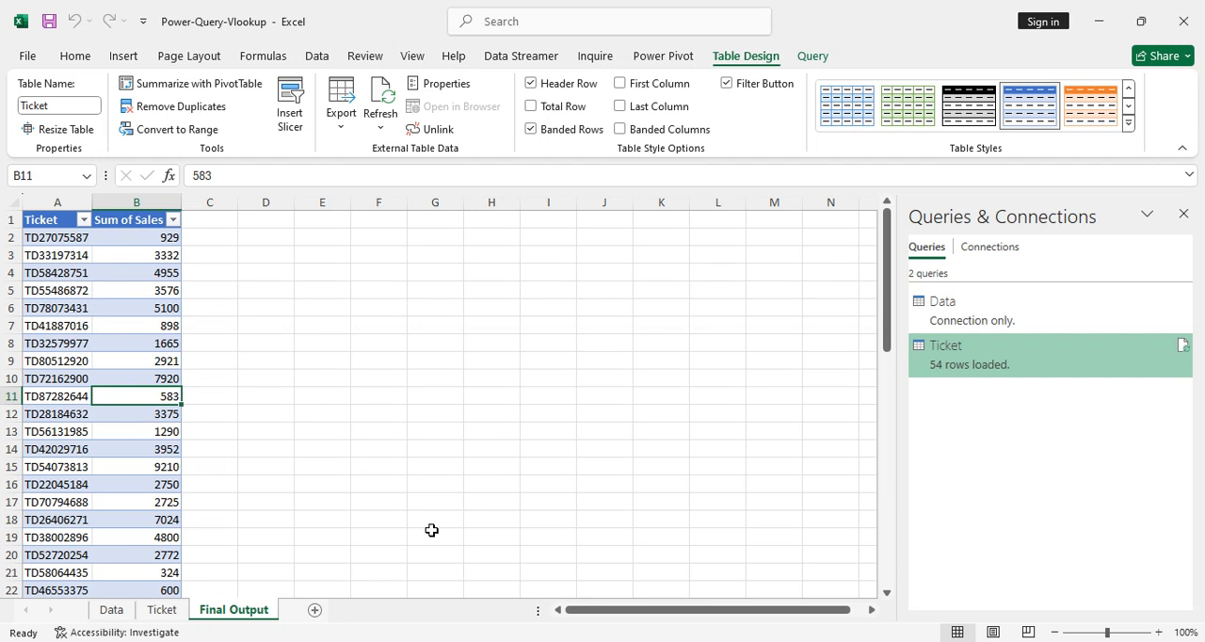
Copy the five ticket numbers in B816:B820 of the Data sheet and paste them into Book2 from cell A1.
{"action": "left_click", "coordinate": [111, 610]}
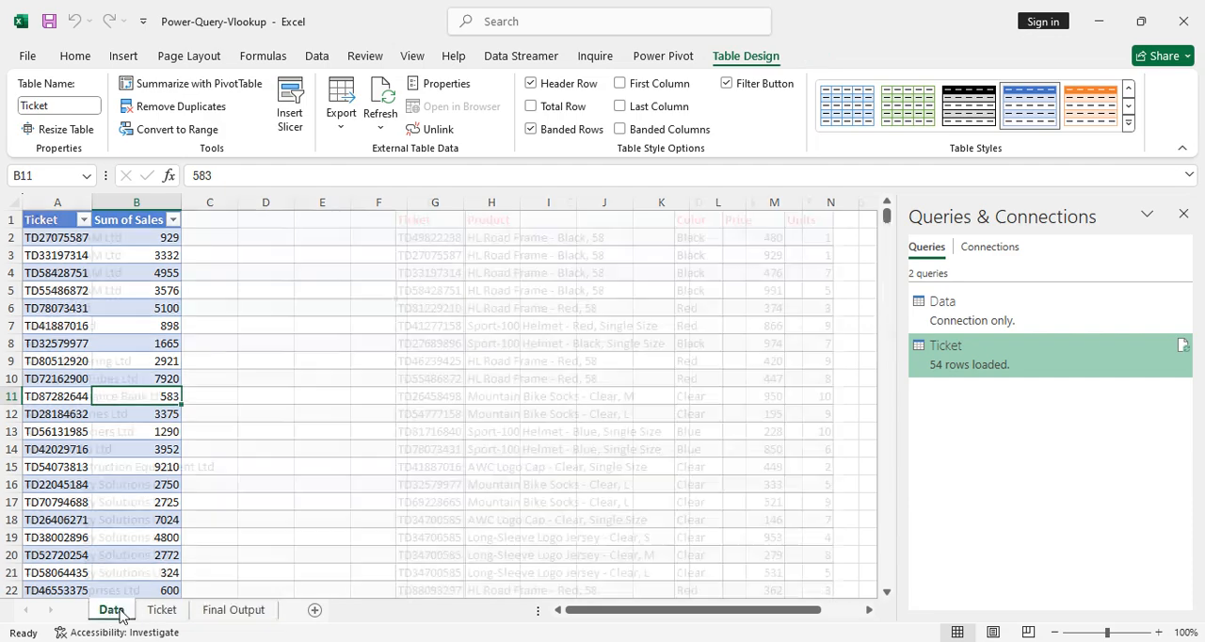
{"action": "left_click", "coordinate": [795, 455]}
{"action": "key", "text": "ctrl+Down"}
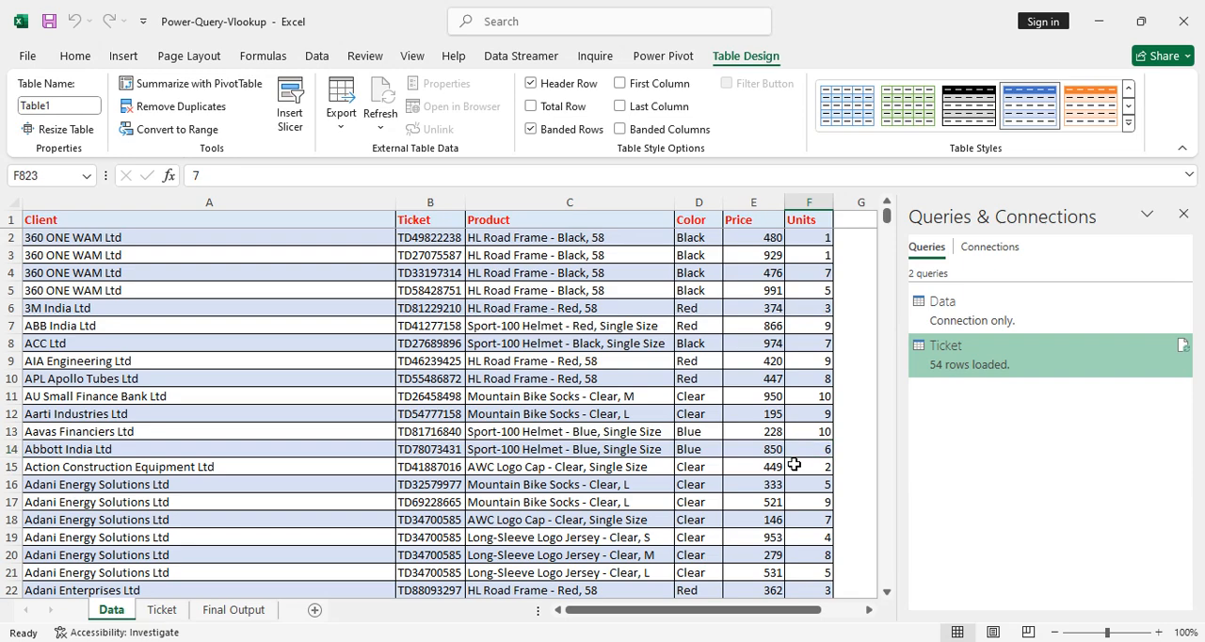
{"action": "left_click", "coordinate": [454, 465]}
{"action": "key", "text": "shift+Down"}
{"action": "key", "text": "shift+Down"}
{"action": "key", "text": "shift+Down"}
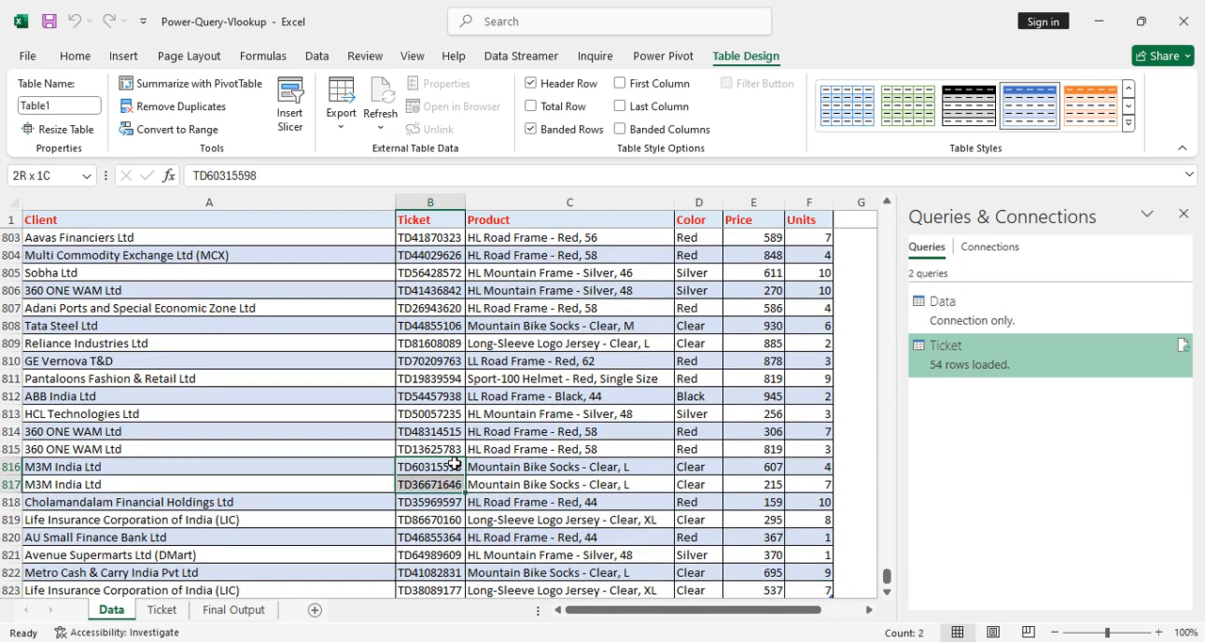
{"action": "key", "text": "shift+Down"}
{"action": "key", "text": "ctrl+c"}
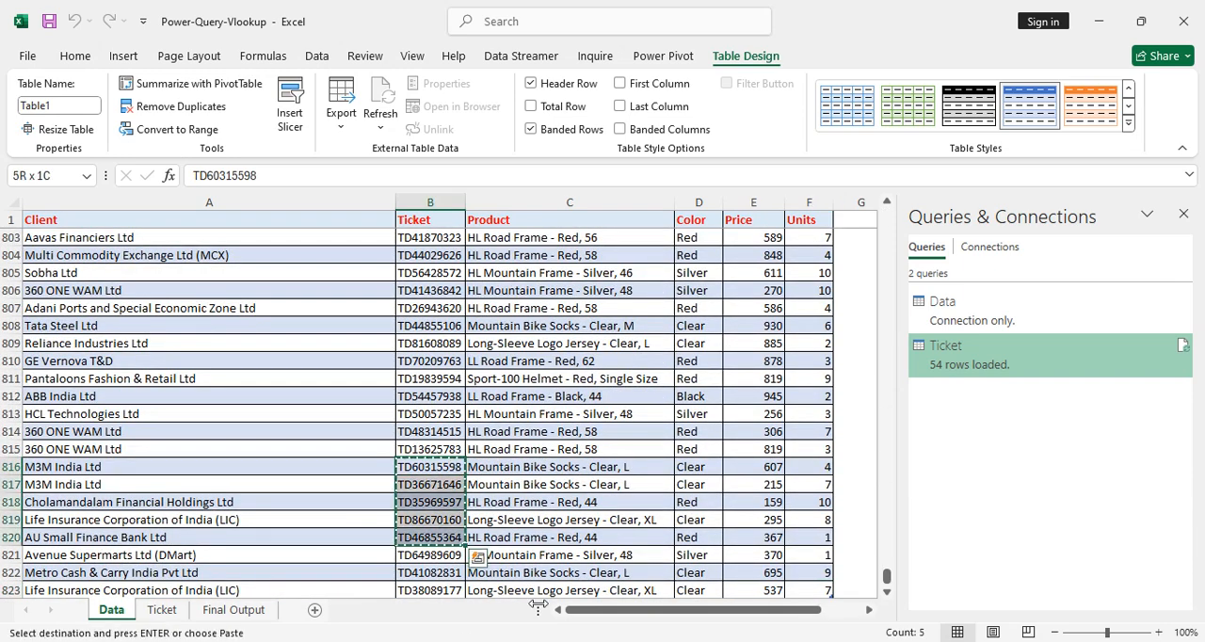
{"action": "key", "text": "alt+Tab"}
{"action": "key", "text": "ctrl+v"}
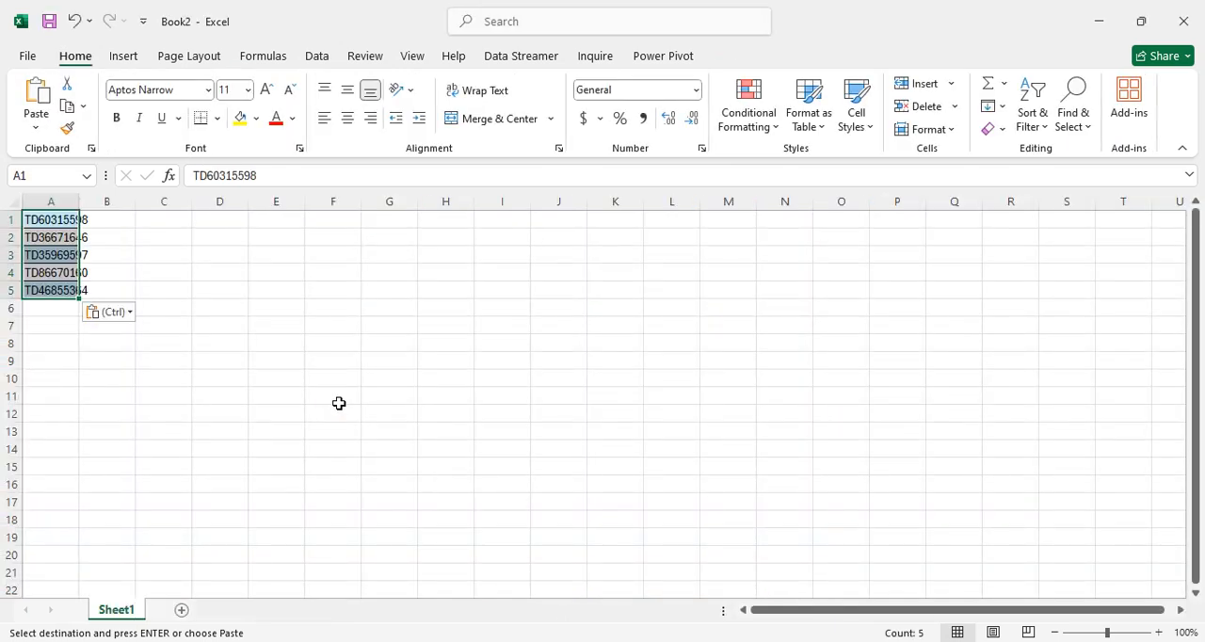
In Book2 cell B1, enter a VLOOKUP of A1 against the Ticket column of Table3 in Power-Query-Vlookup.xlsx, with column index 1 and exact match 0.
{"action": "key", "text": "alt+Tab"}
{"action": "key", "text": "Escape"}
{"action": "left_click", "coordinate": [161, 609]}
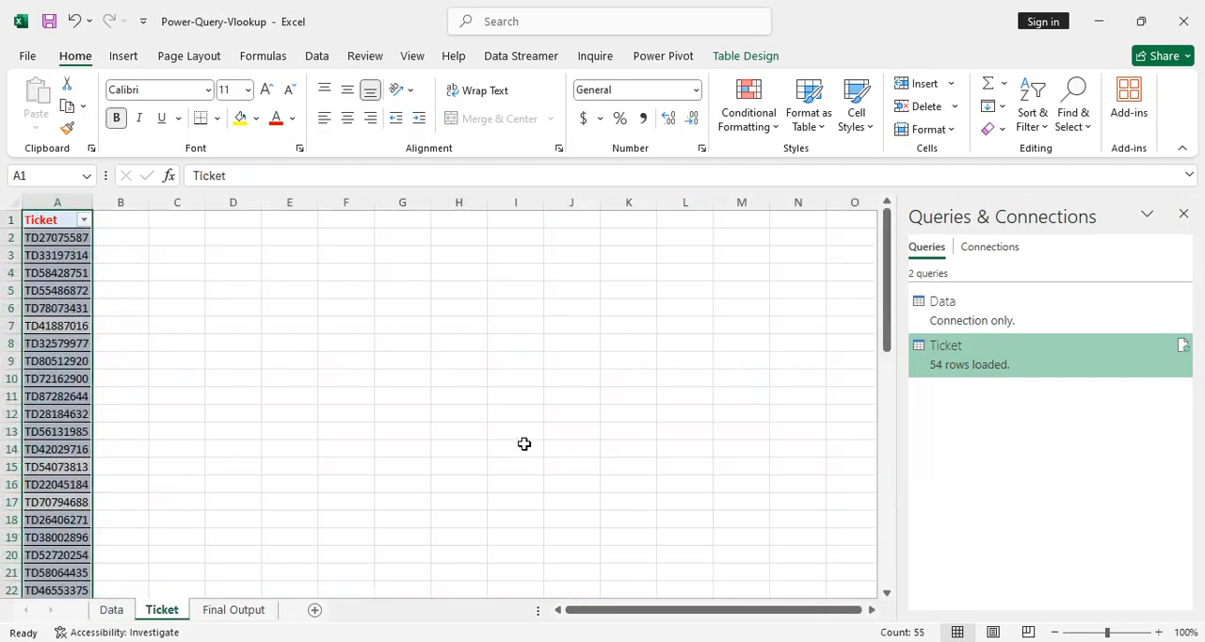
{"action": "key", "text": "alt+Tab"}
{"action": "key", "text": "Right"}
{"action": "type", "text": "="}
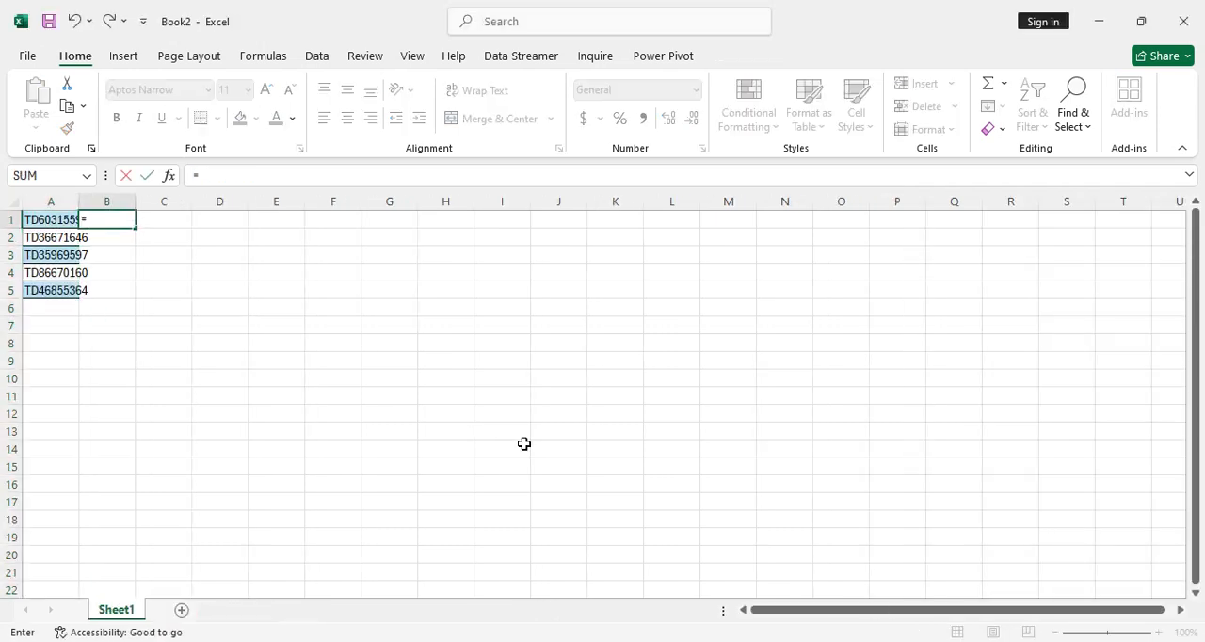
{"action": "type", "text": "VLOOKUP(A1,"}
{"action": "key", "text": "alt+Tab"}
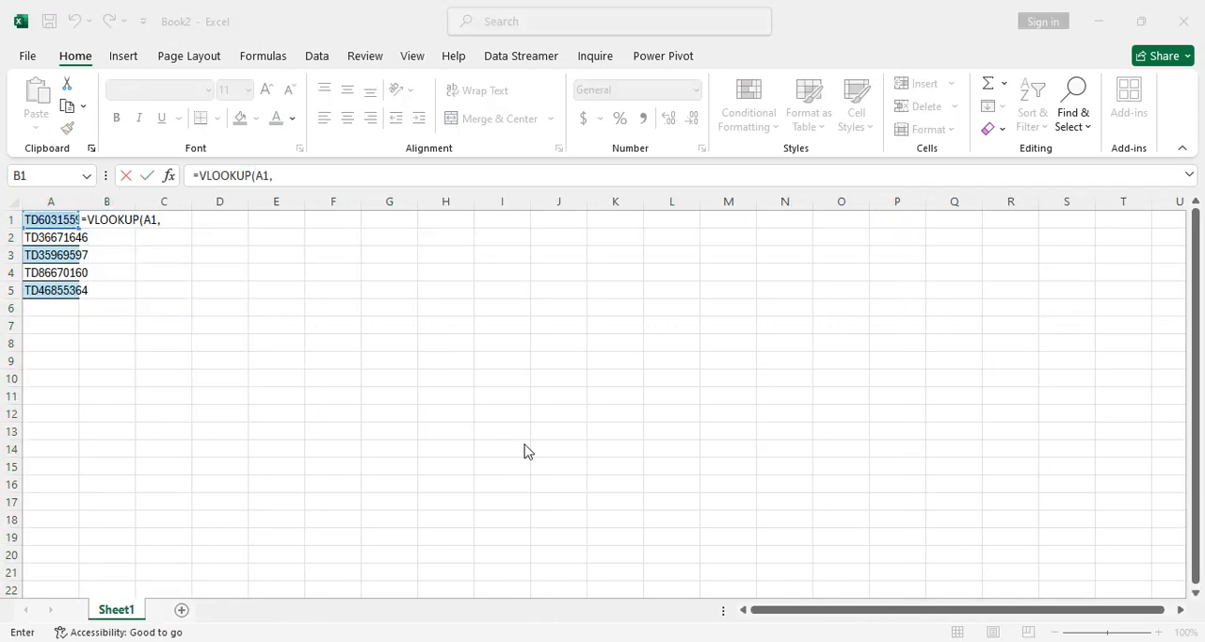
{"action": "left_click", "coordinate": [95, 312]}
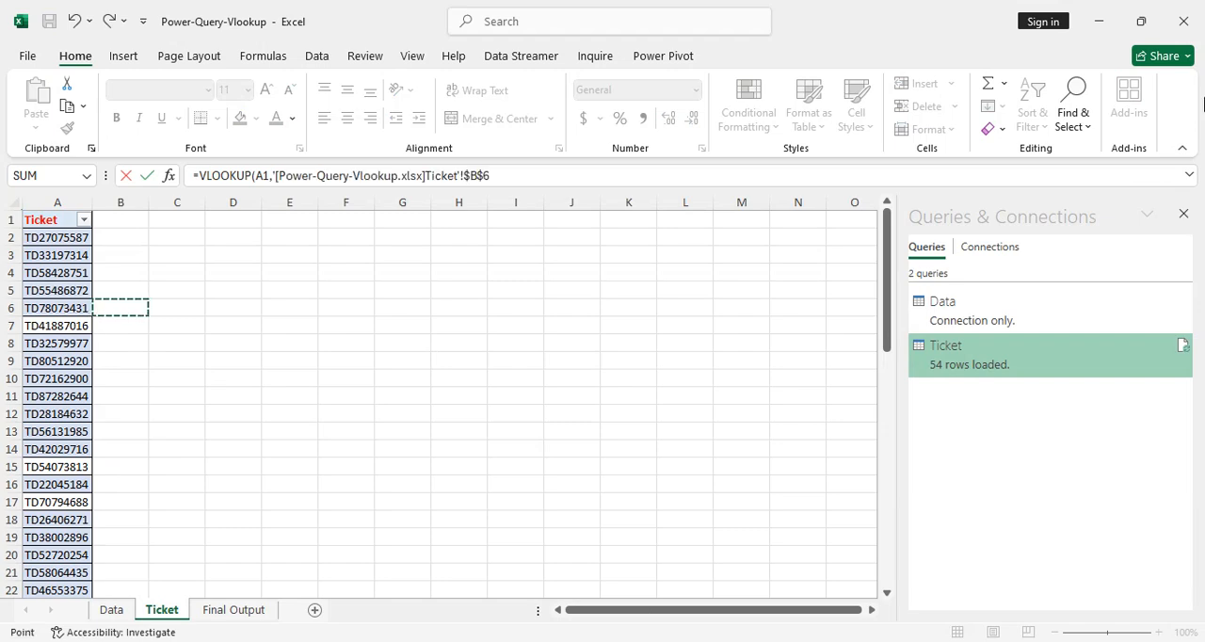
{"action": "key", "text": "Left"}
{"action": "key", "text": "ctrl+space"}
{"action": "type", "text": ",1,0"}
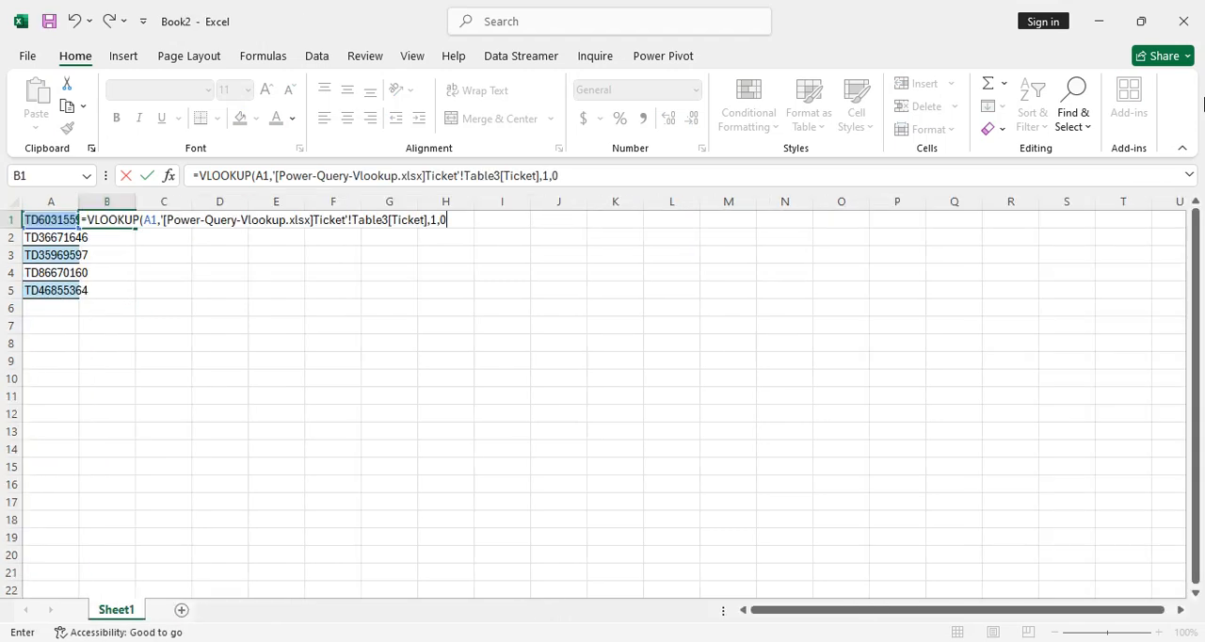
{"action": "key", "text": "Return"}
Fill the VLOOKUP formula from B1 down to B5, alongside the five ticket numbers.
{"action": "key", "text": "ctrl+Down"}
{"action": "key", "text": "Right"}
{"action": "key", "text": "ctrl+shift+Up"}
{"action": "key", "text": "ctrl+d"}
{"action": "key", "text": "Left"}
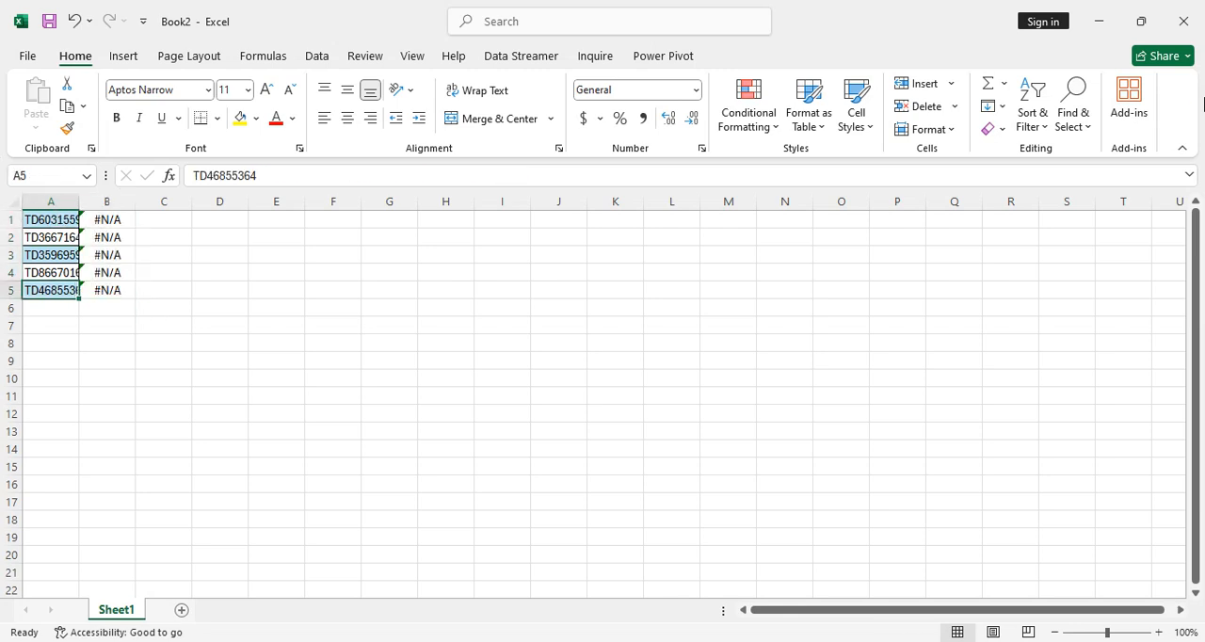
Copy the ticket numbers in A1:A5 of Book2 and append them to the Ticket sheet's list in Power-Query-Vlookup, starting at A56.
{"action": "key", "text": "ctrl+Up"}
{"action": "key", "text": "ctrl+shift+Down"}
{"action": "key", "text": "ctrl+c"}
{"action": "key", "text": "alt+Tab"}
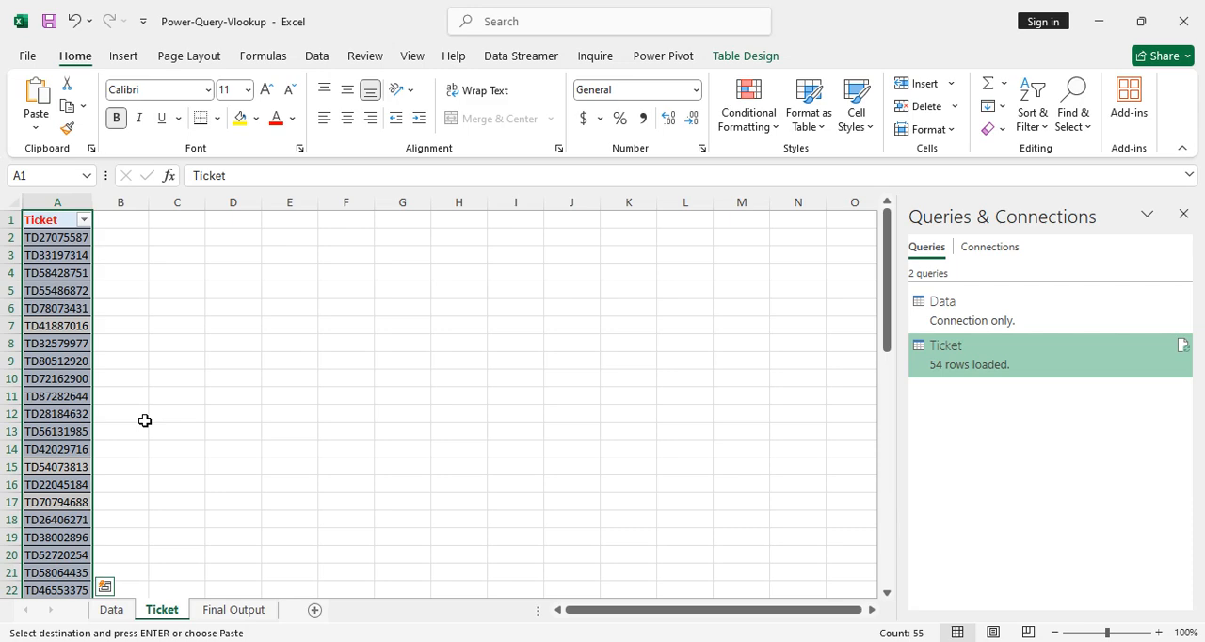
{"action": "key", "text": "Down"}
{"action": "key", "text": "Down"}
{"action": "key", "text": "Down"}
{"action": "key", "text": "Down"}
{"action": "key", "text": "Down"}
{"action": "key", "text": "Down"}
{"action": "key", "text": "Down"}
{"action": "key", "text": "Down"}
{"action": "key", "text": "Down"}
{"action": "key", "text": "Down"}
{"action": "key", "text": "Down"}
{"action": "key", "text": "Down"}
{"action": "key", "text": "Down"}
{"action": "key", "text": "Down"}
{"action": "key", "text": "Down"}
{"action": "key", "text": "Down"}
{"action": "key", "text": "Down"}
{"action": "key", "text": "Down"}
{"action": "key", "text": "Down"}
{"action": "key", "text": "Down"}
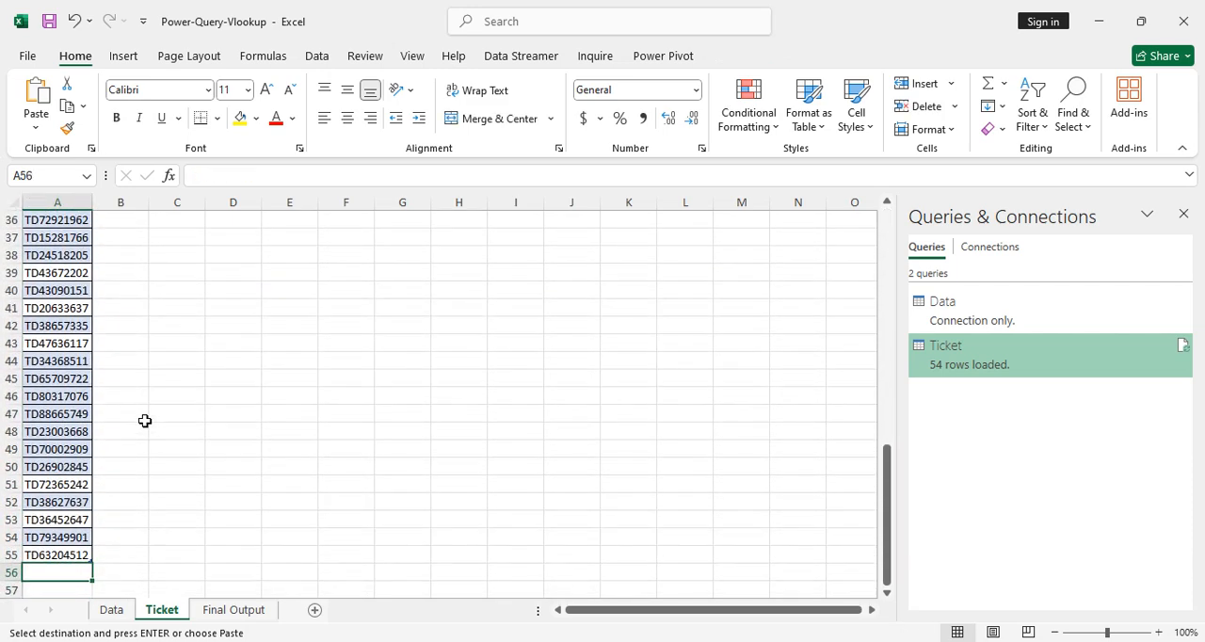
{"action": "key", "text": "ctrl+v"}
{"action": "key", "text": "Down"}
{"action": "key", "text": "Down"}
{"action": "key", "text": "Down"}
{"action": "key", "text": "Down"}
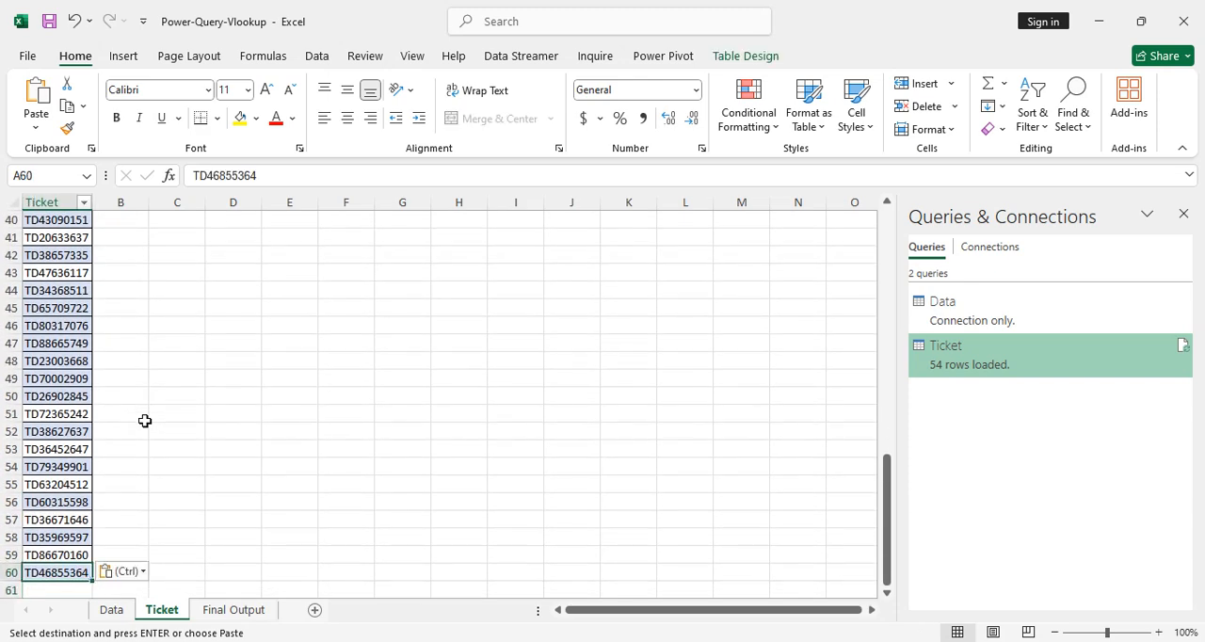
Refresh the query table on the Final Output sheet and go to the last row of its Ticket column.
{"action": "left_click", "coordinate": [226, 611]}
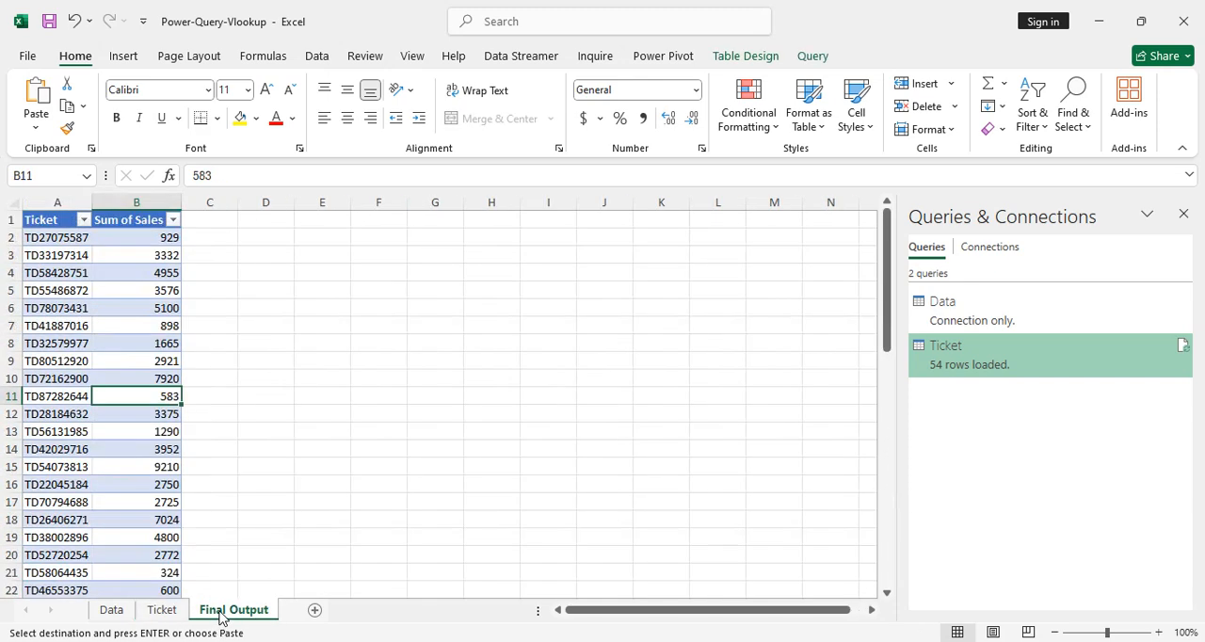
{"action": "left_click", "coordinate": [58, 272]}
{"action": "right_click", "coordinate": [59, 272]}
{"action": "left_click", "coordinate": [100, 272]}
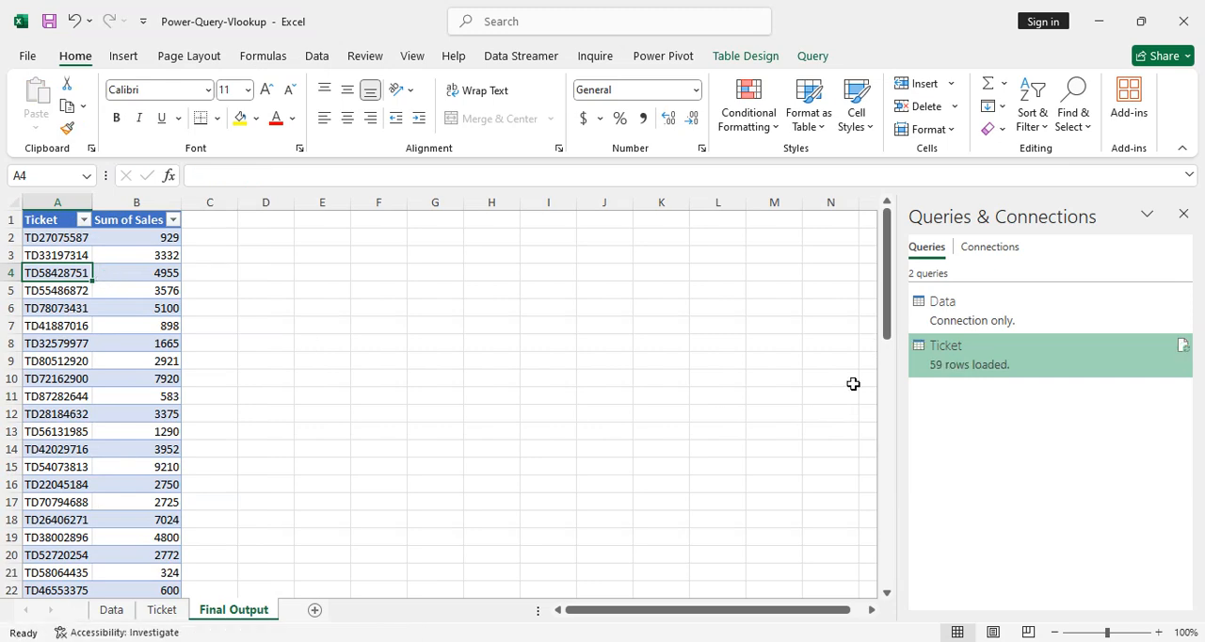
{"action": "key", "text": "ctrl+Down"}
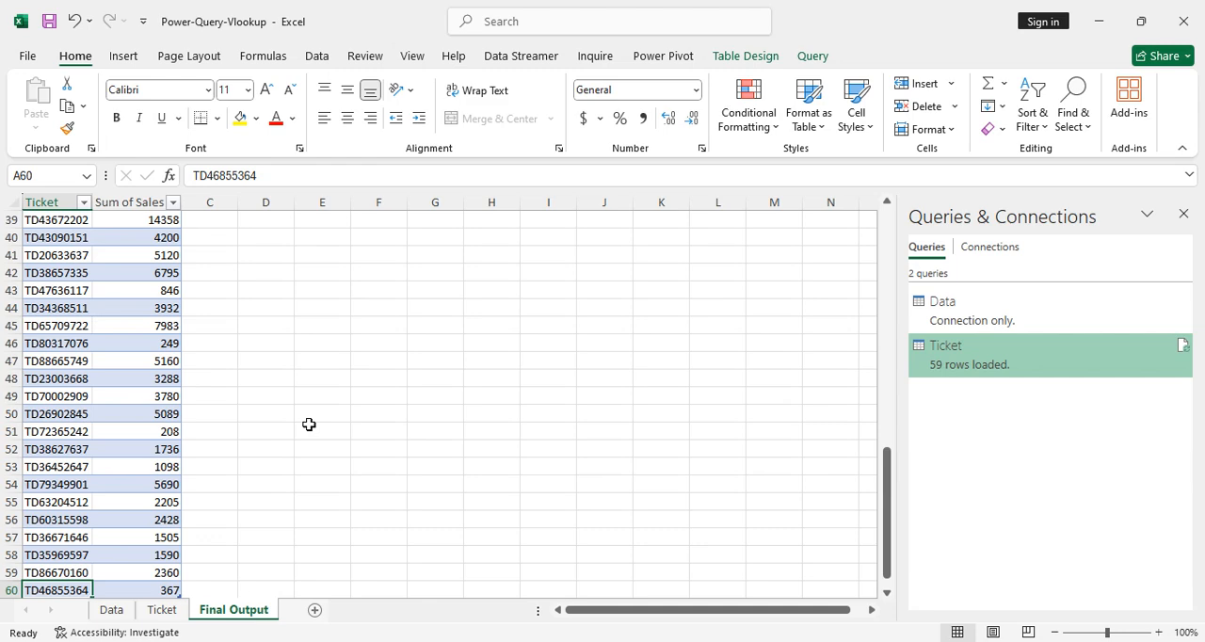
{"action": "key", "text": "alt+Tab"}
{"action": "key", "text": "alt+Tab"}
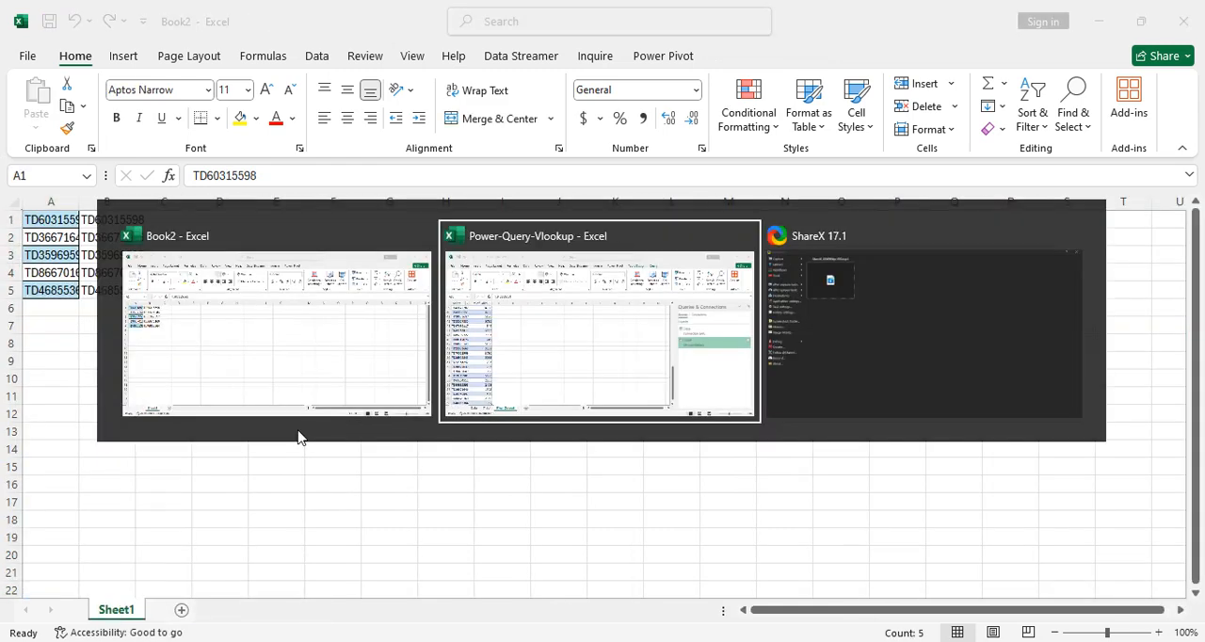
{"action": "key", "text": "alt+Tab"}
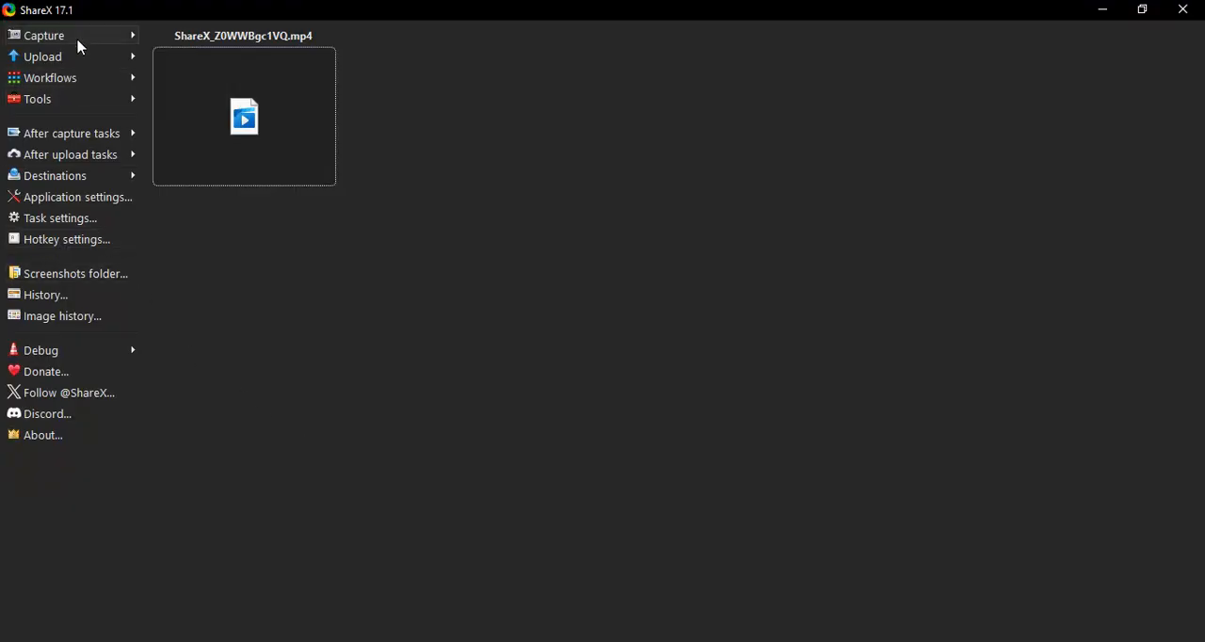
{"action": "mouse_move", "coordinate": [106, 42]}
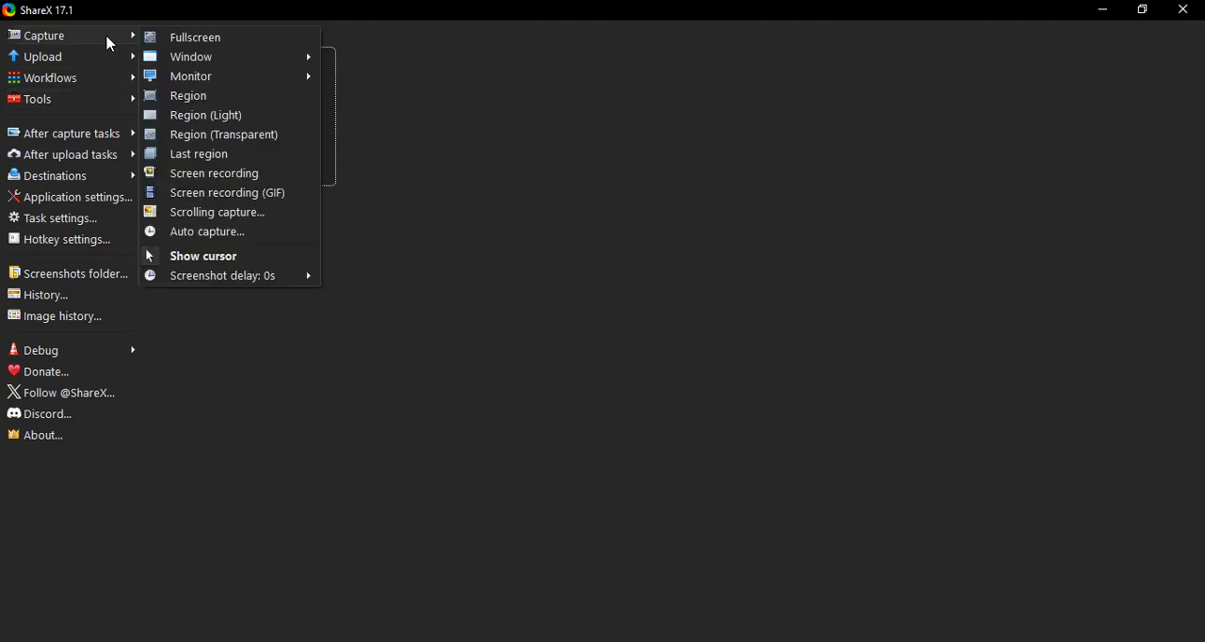